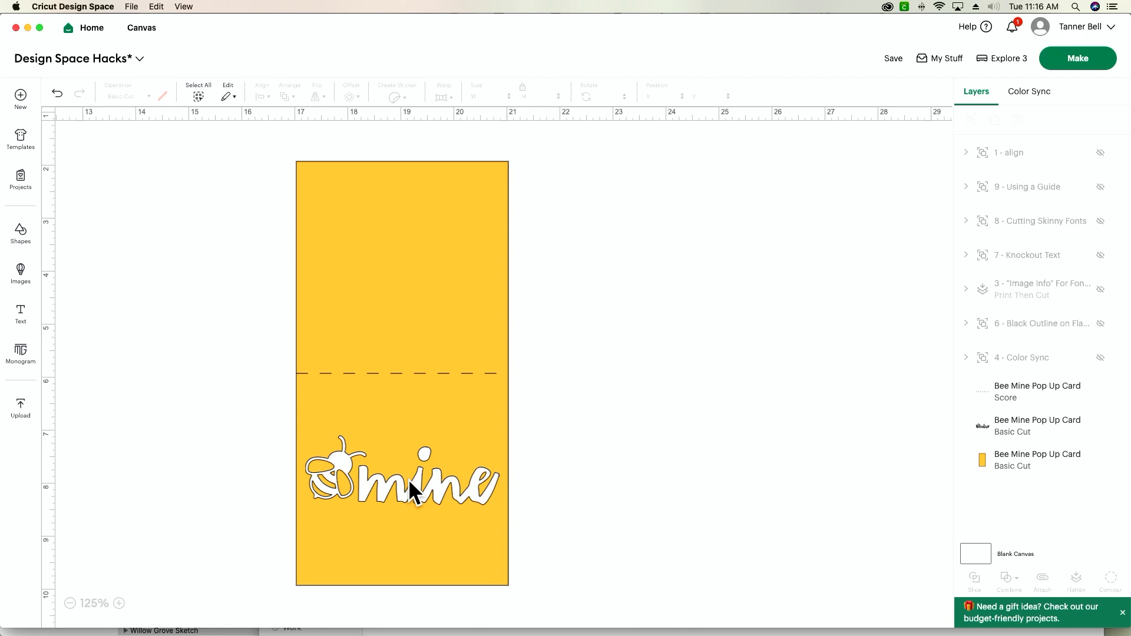
# Duplicate the bee and "mine" lettering on the yellow card and place the copy beside the card
pyautogui.moveTo(408, 479); pyautogui.dragTo(406, 482)
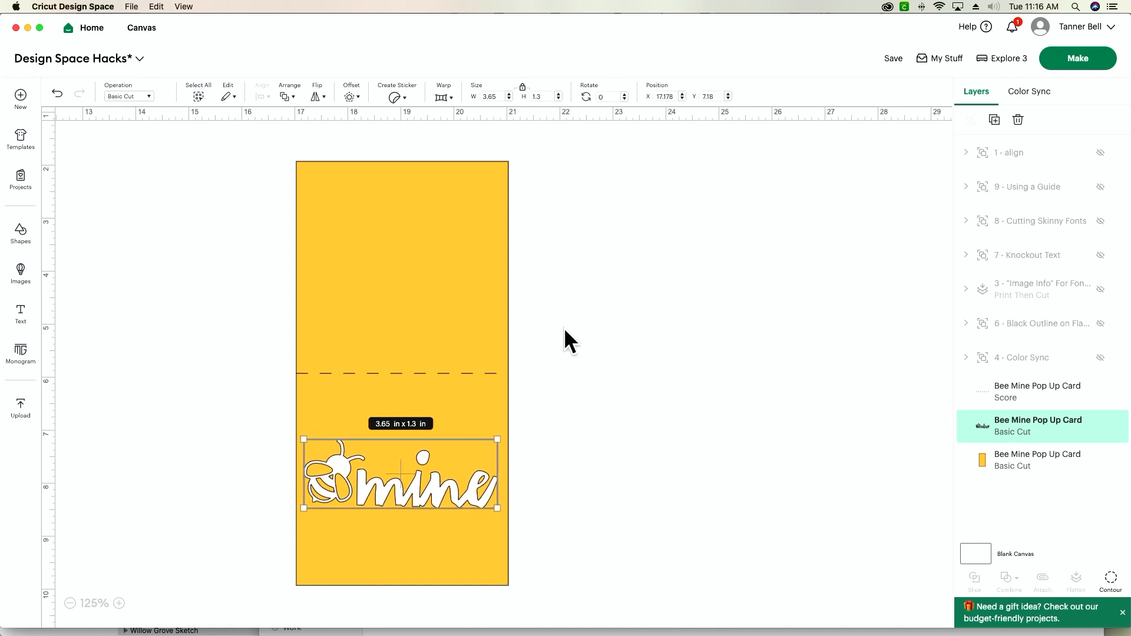
pyautogui.click(995, 121)
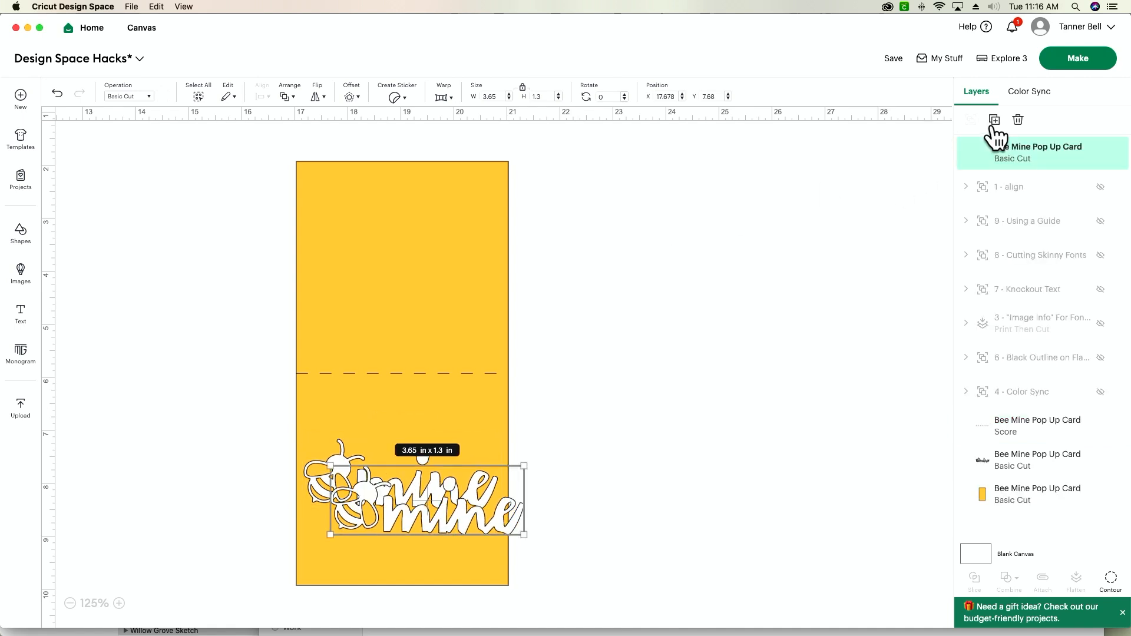
pyautogui.moveTo(426, 506); pyautogui.dragTo(609, 495)
# Change the operation of the original bee "mine" lettering on the card to Score
pyautogui.moveTo(414, 488); pyautogui.dragTo(416, 490)
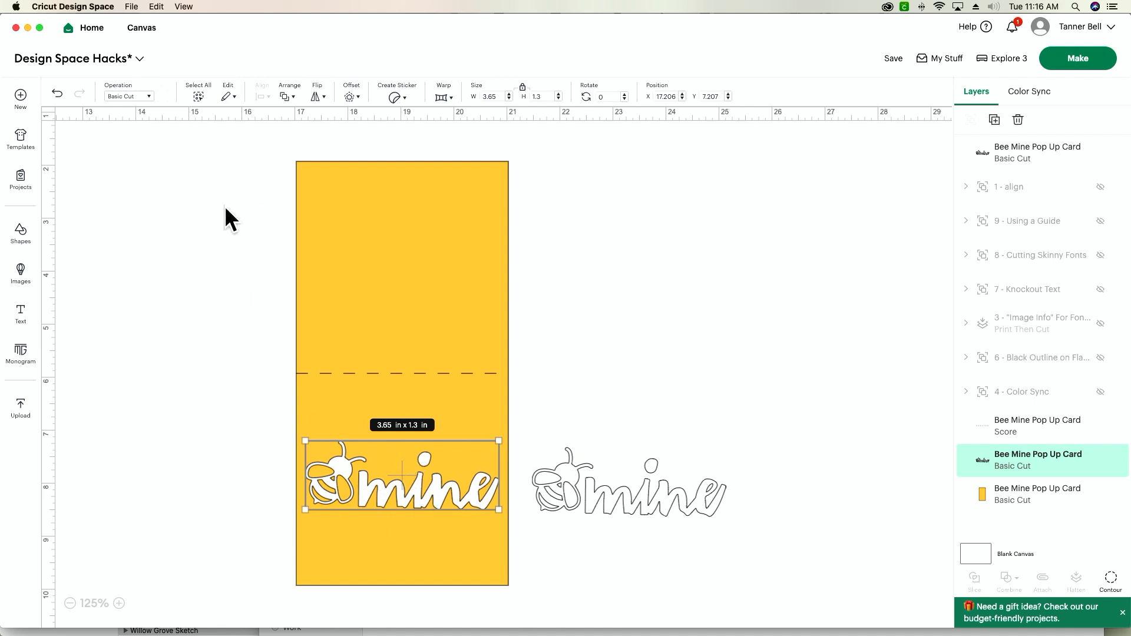
pyautogui.click(114, 100)
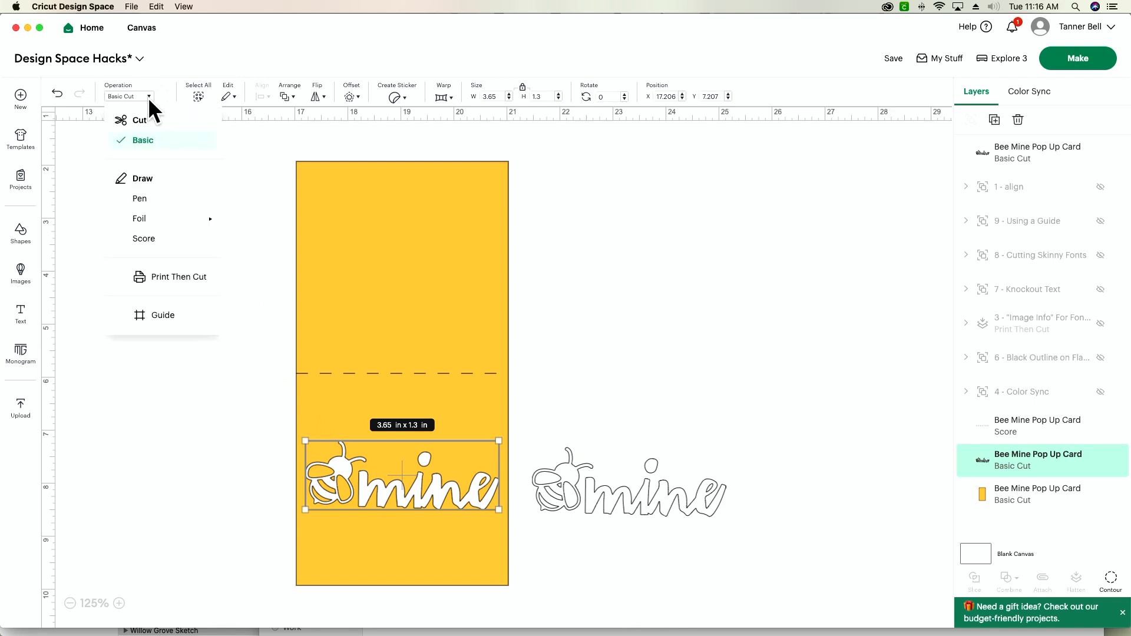
pyautogui.click(145, 239)
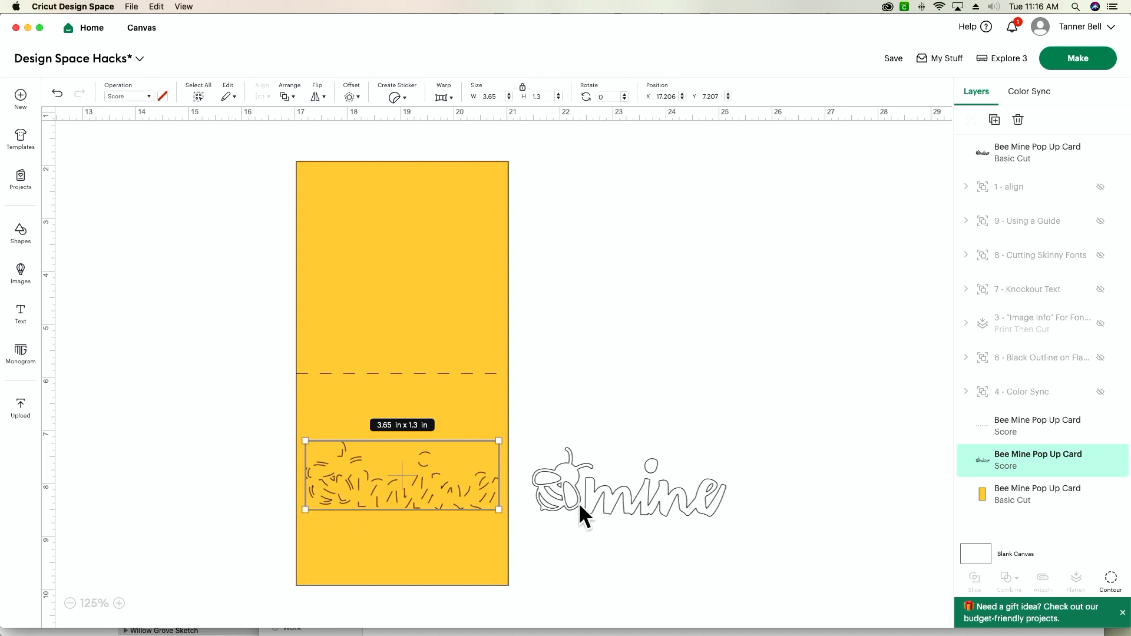
# Attach the yellow card, its fold line and the scored lettering together, and move the attached card up and to the left
pyautogui.moveTo(571, 490); pyautogui.dragTo(570, 494)
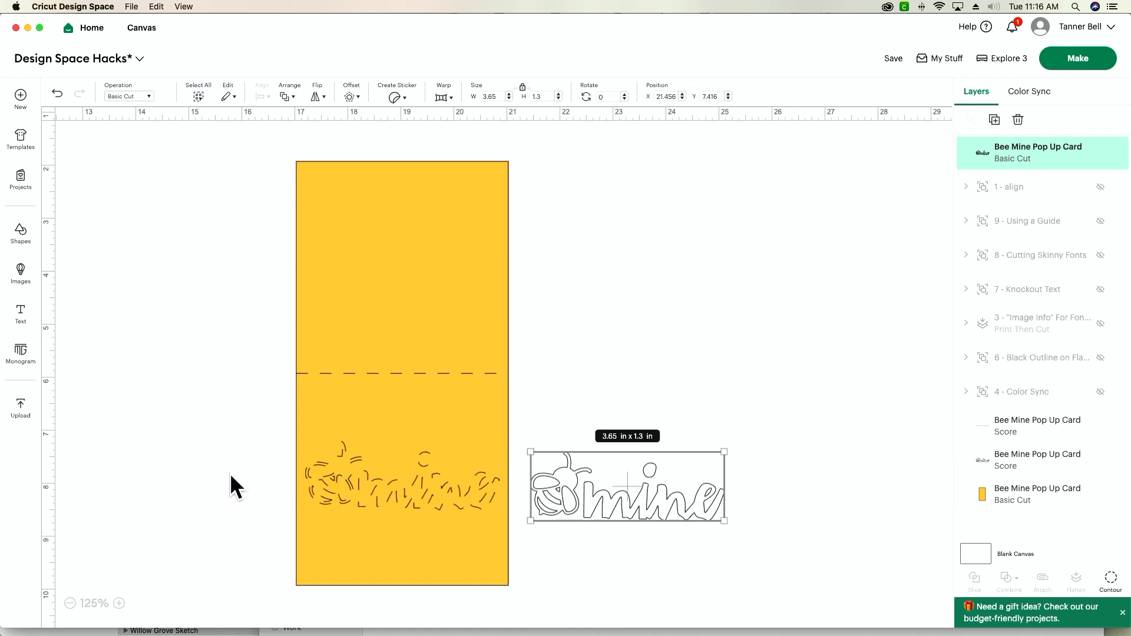
pyautogui.moveTo(230, 473); pyautogui.dragTo(399, 518)
pyautogui.moveTo(207, 343); pyautogui.dragTo(397, 531)
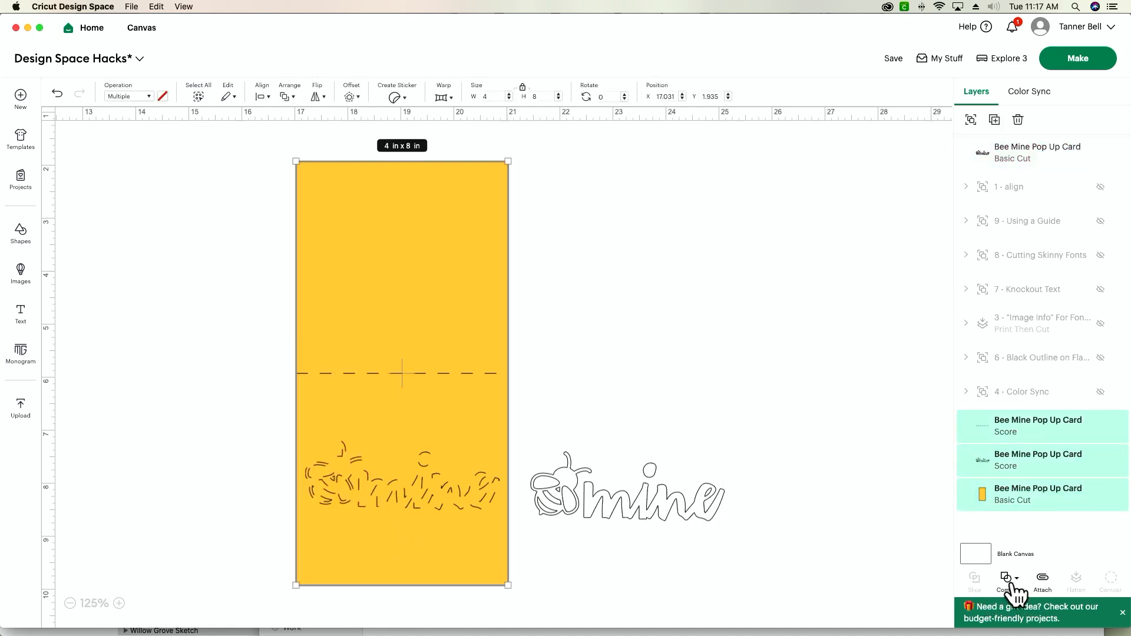
pyautogui.click(1042, 580)
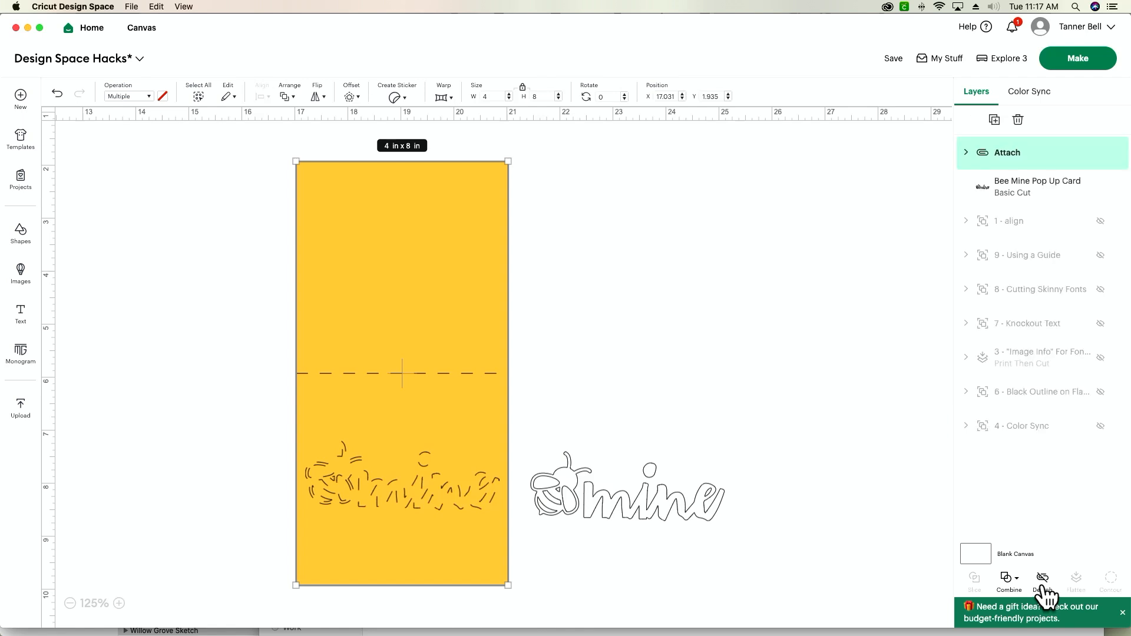
pyautogui.moveTo(366, 486); pyautogui.dragTo(300, 467)
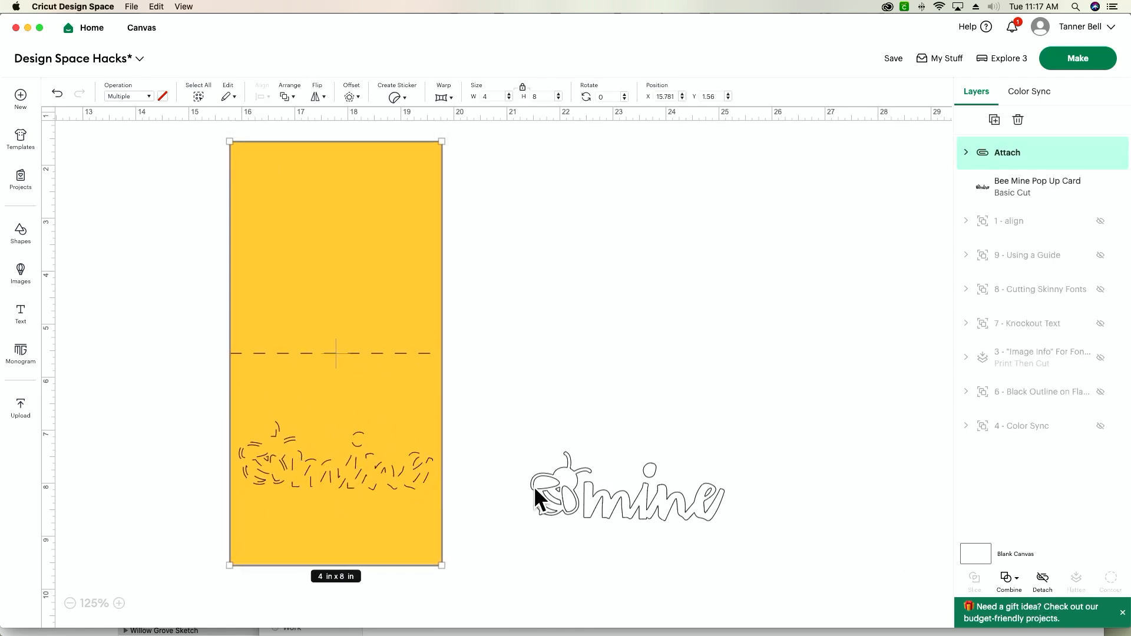
# Bring the Basic Cut copy of the lettering to the front and place it over the scored lettering on the card
pyautogui.moveTo(662, 505); pyautogui.dragTo(611, 465)
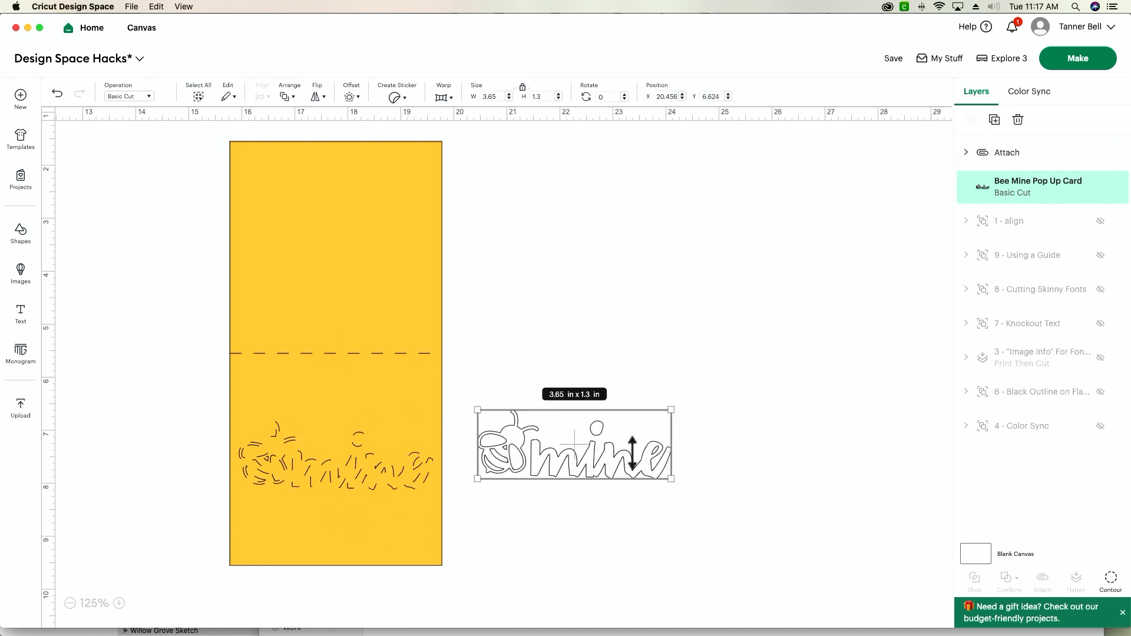
pyautogui.click(287, 96)
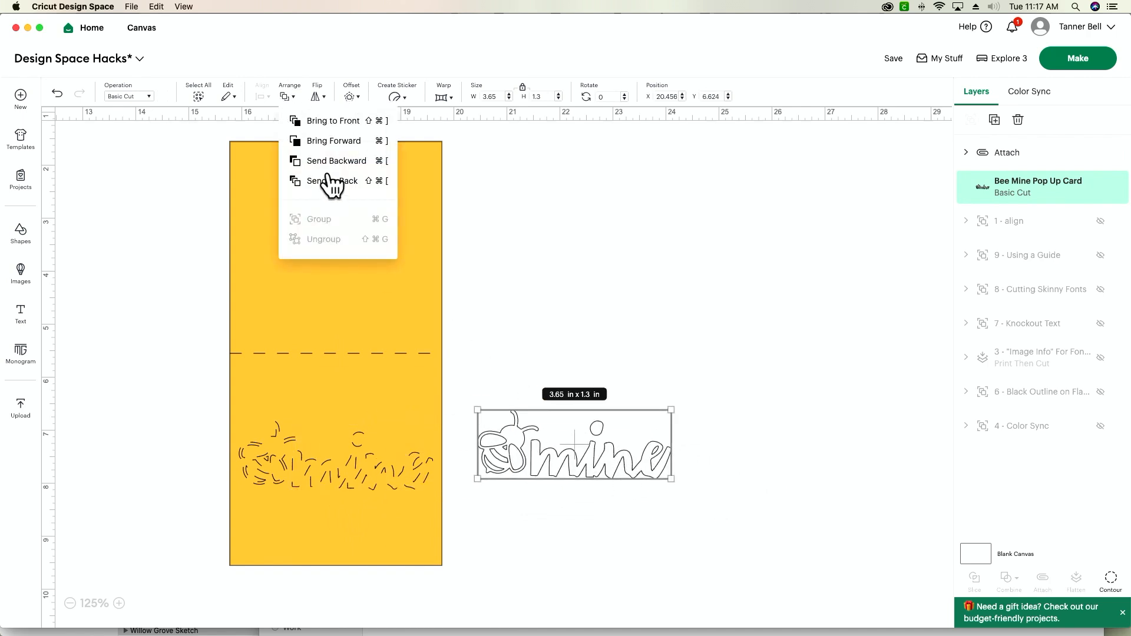
pyautogui.click(312, 123)
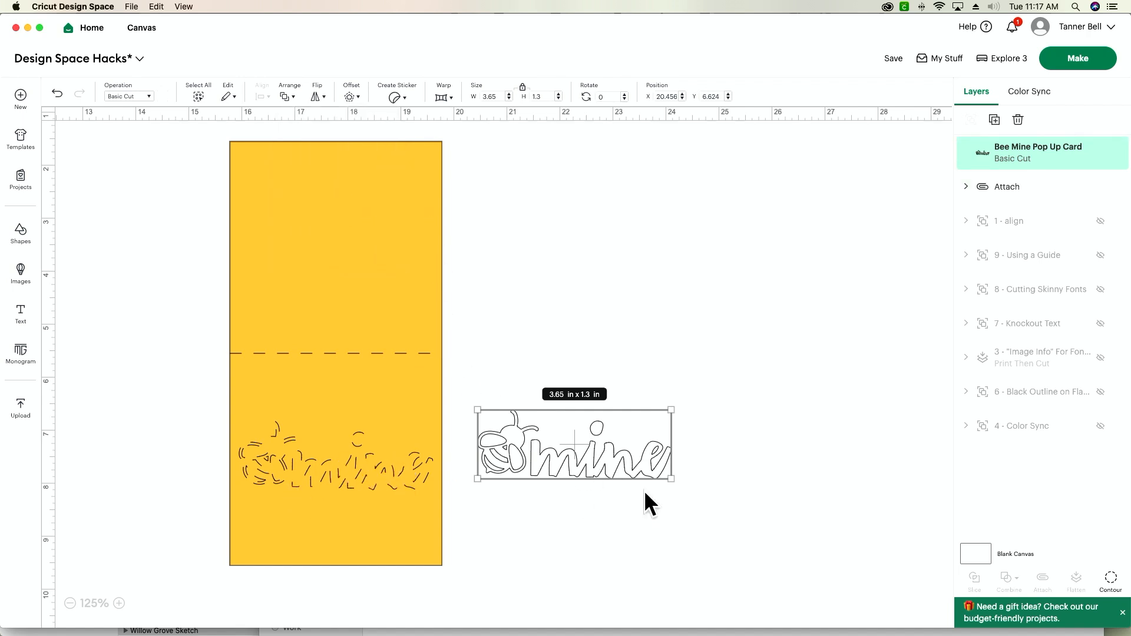
pyautogui.moveTo(610, 446); pyautogui.dragTo(370, 465)
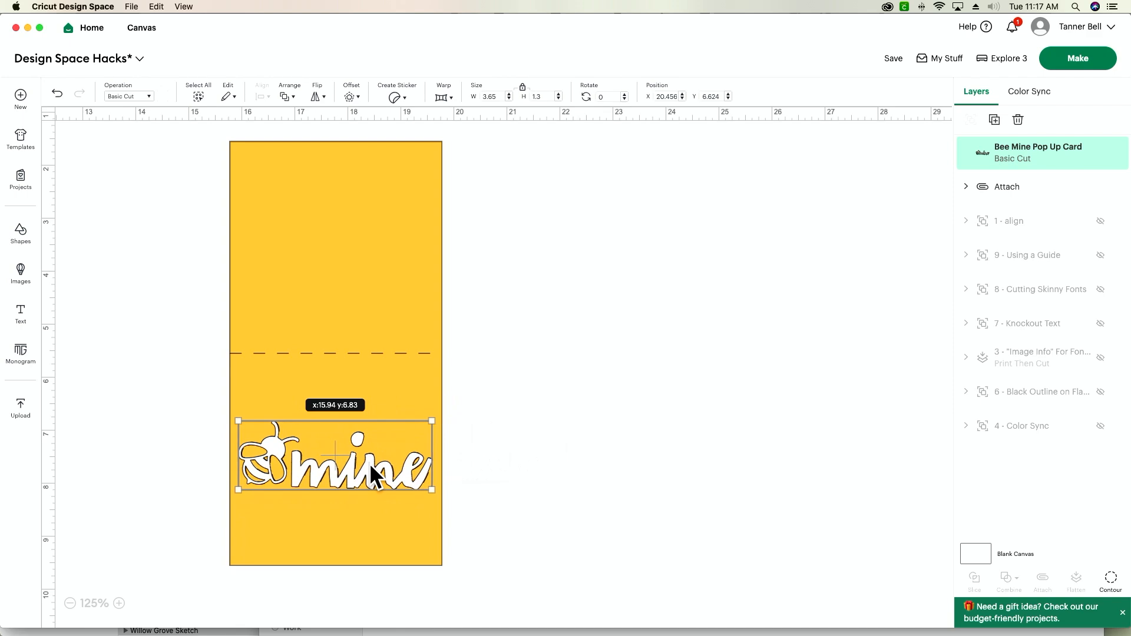
pyautogui.click(518, 479)
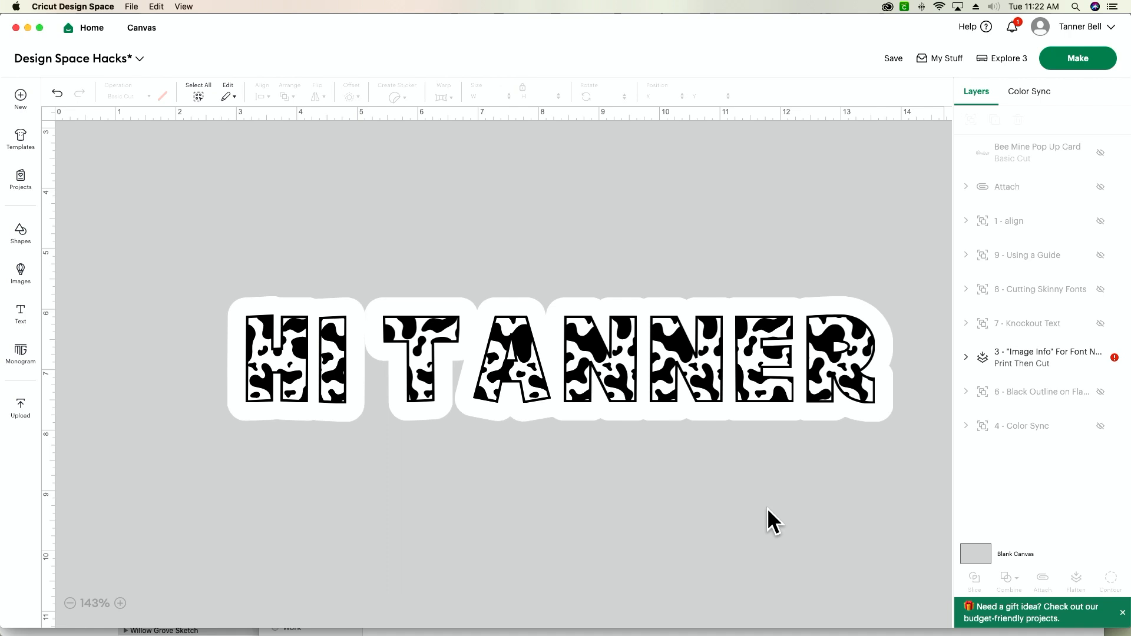
# Check the Image Info of the flattened cow-print text design to identify its font
pyautogui.moveTo(770, 558); pyautogui.dragTo(424, 309)
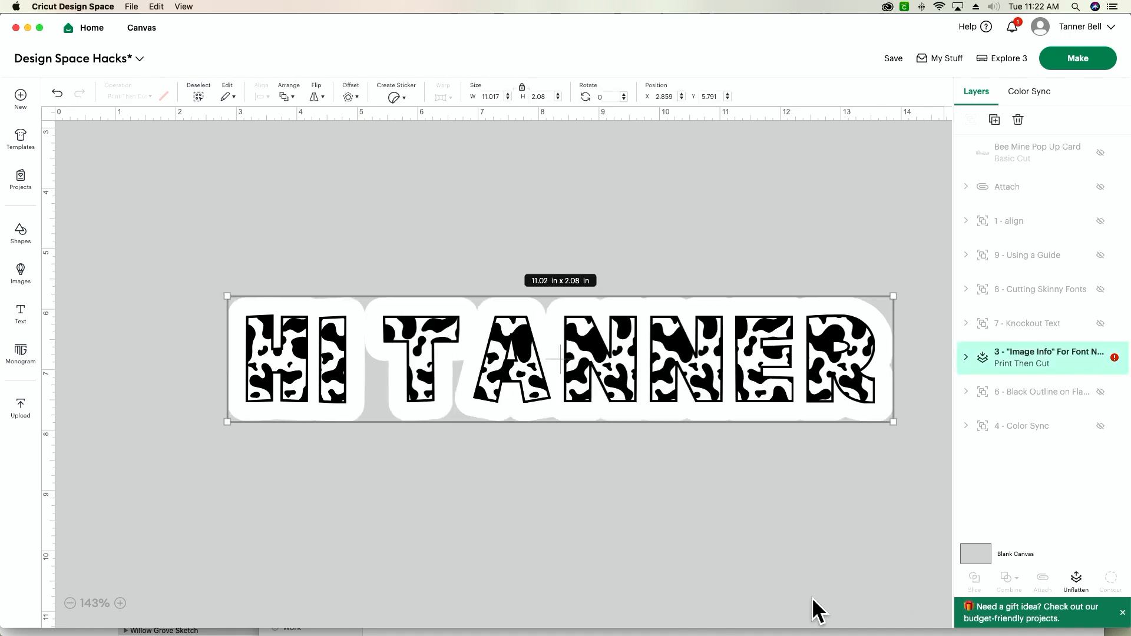
pyautogui.click(446, 429)
pyautogui.click(457, 368)
pyautogui.rightClick(1015, 360)
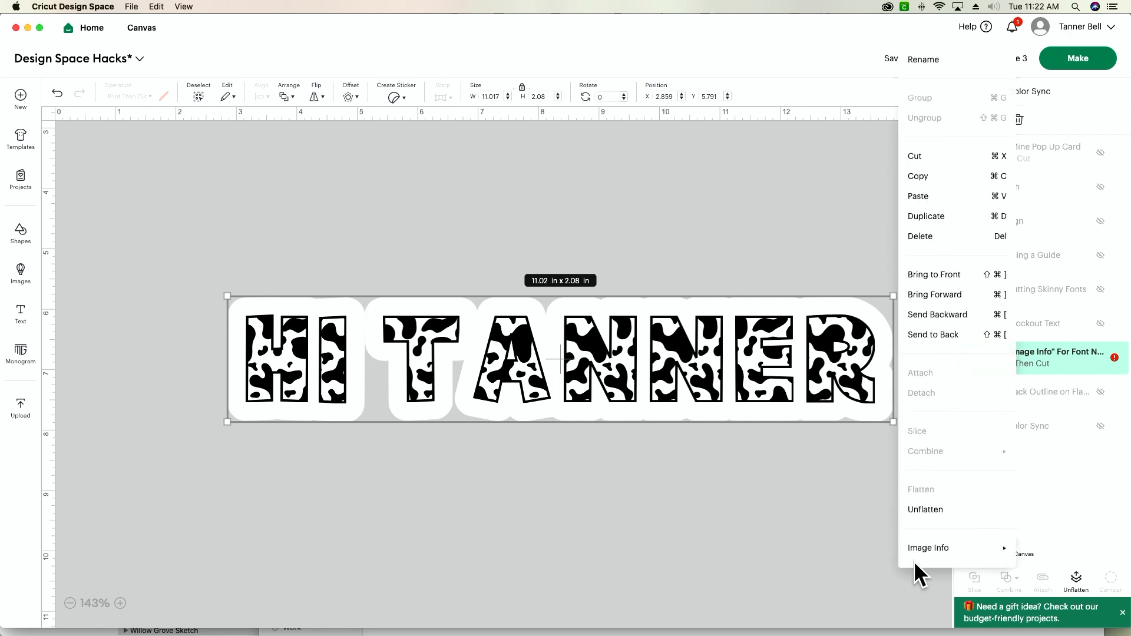
pyautogui.moveTo(913, 555)
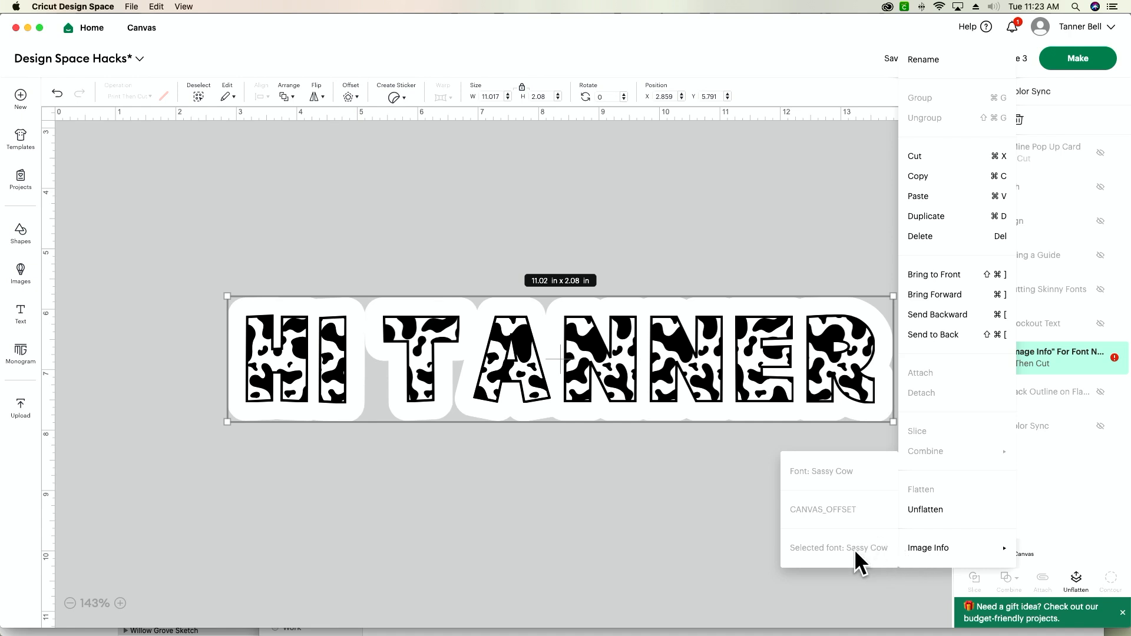
pyautogui.click(721, 539)
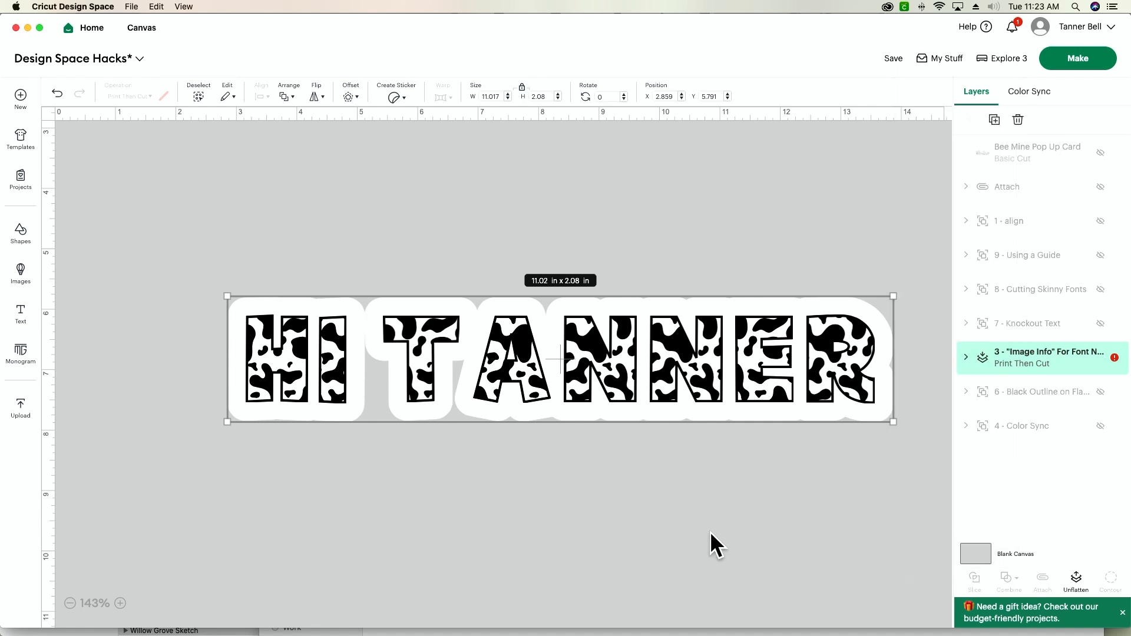
# Select the cow-print text inside the flattened design to view its font settings, and deselect it
pyautogui.click(677, 478)
pyautogui.click(604, 350)
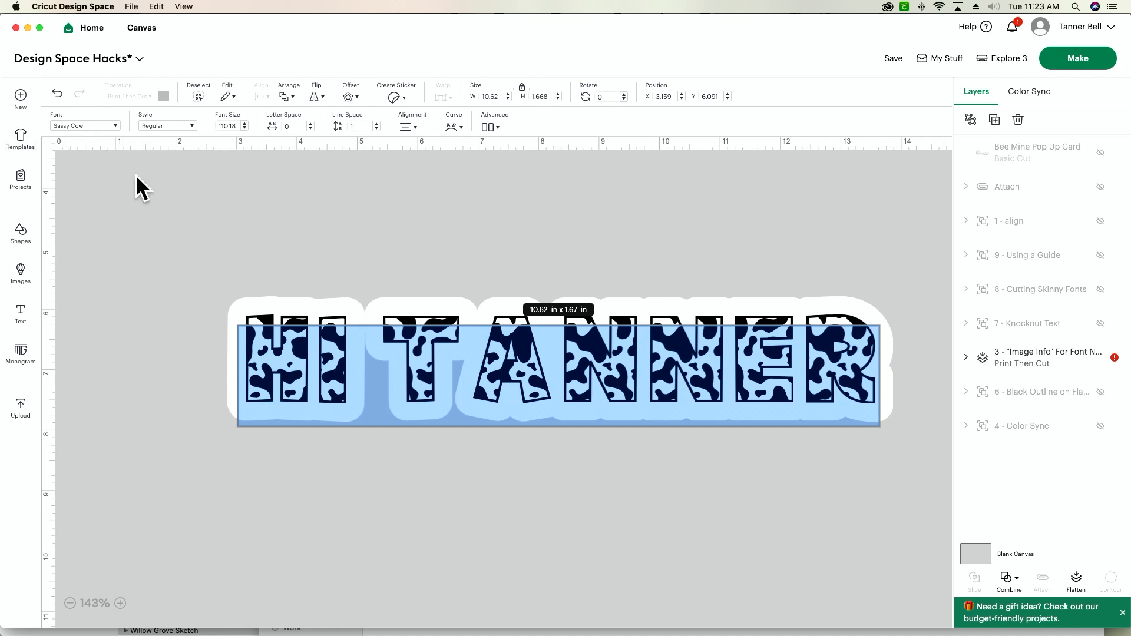
pyautogui.click(150, 184)
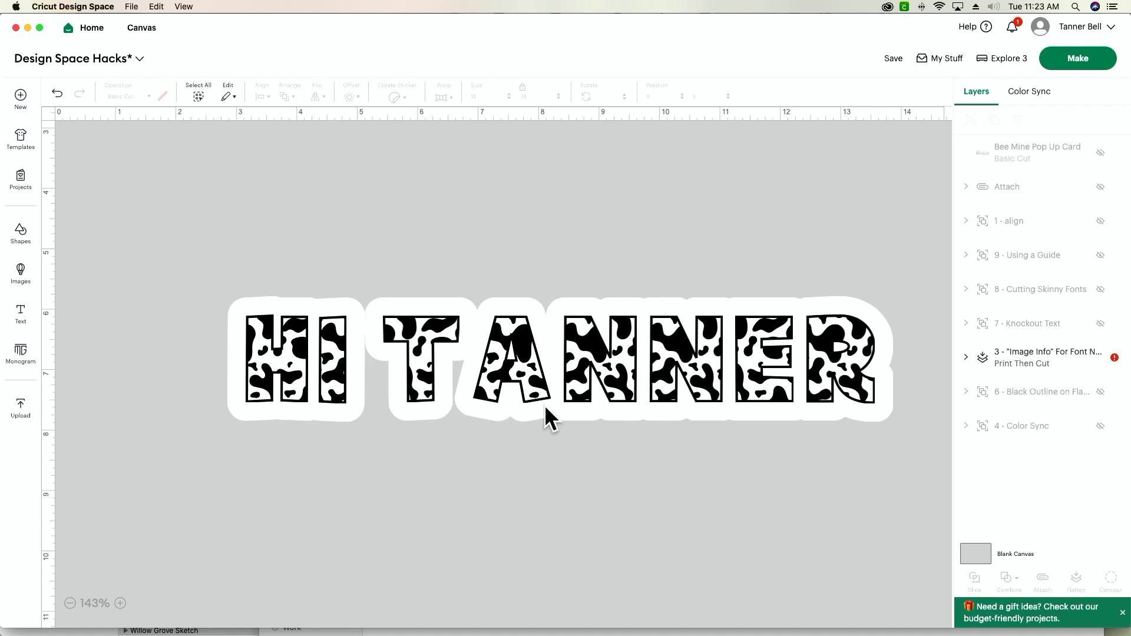
pyautogui.click(585, 360)
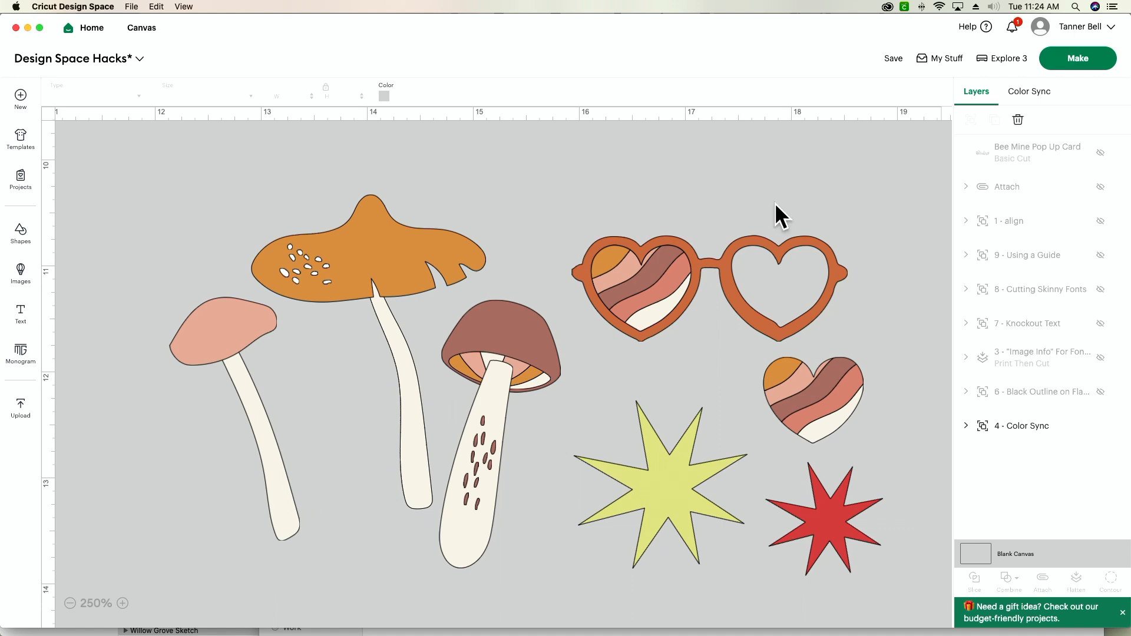
# Ungroup the "4 - Color Sync" artwork and select only the Retro-Heart-glass design
pyautogui.click(787, 260)
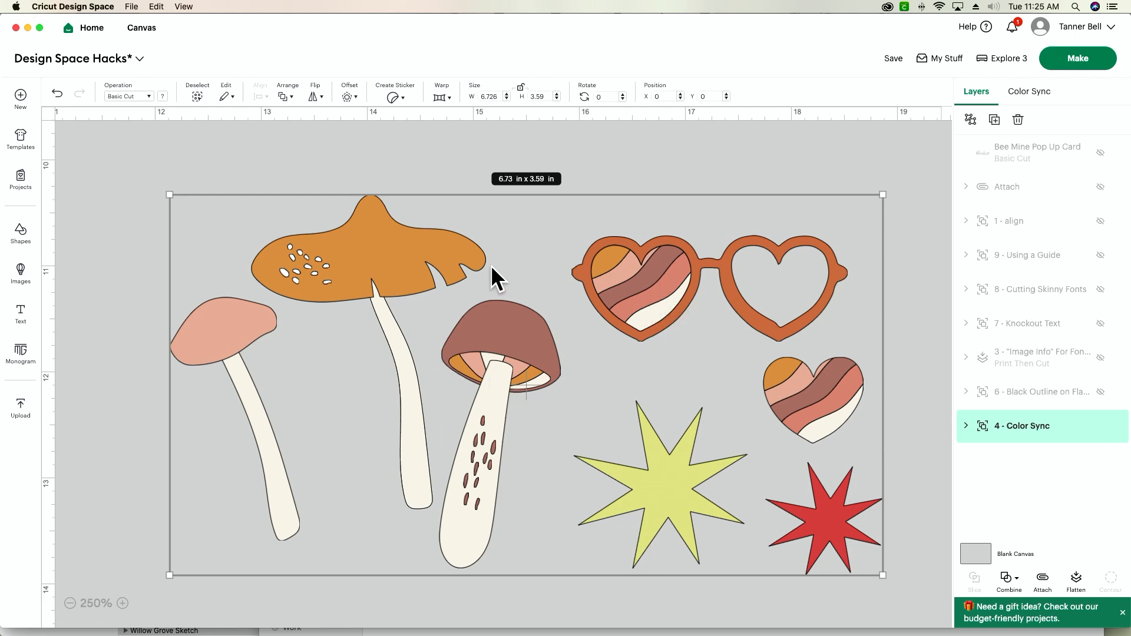
pyautogui.click(970, 119)
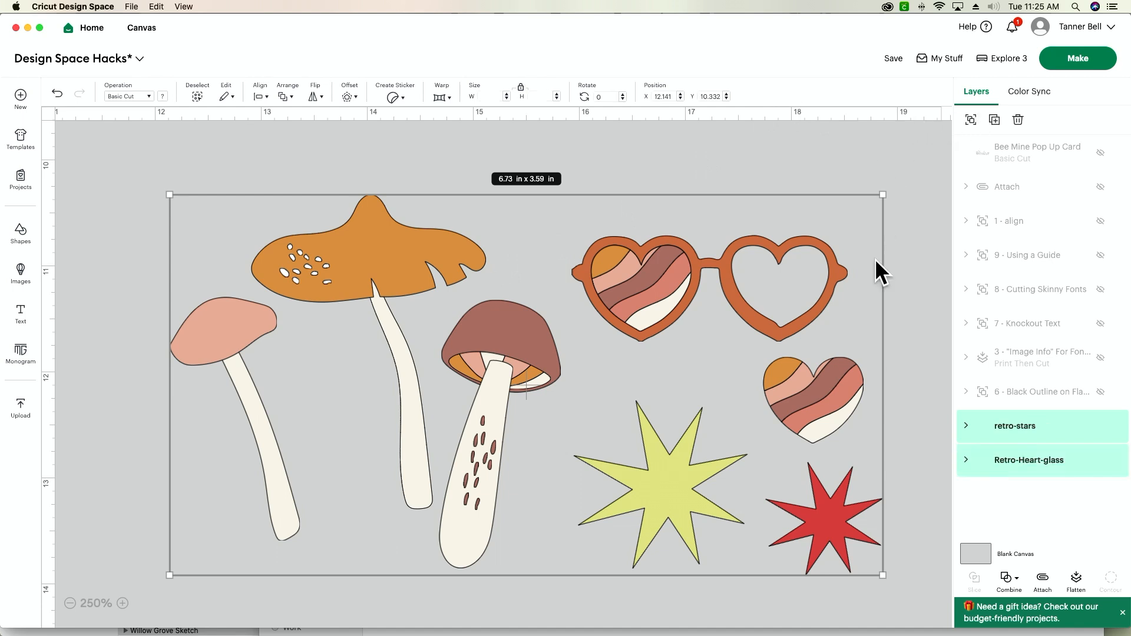
pyautogui.click(922, 343)
pyautogui.click(755, 300)
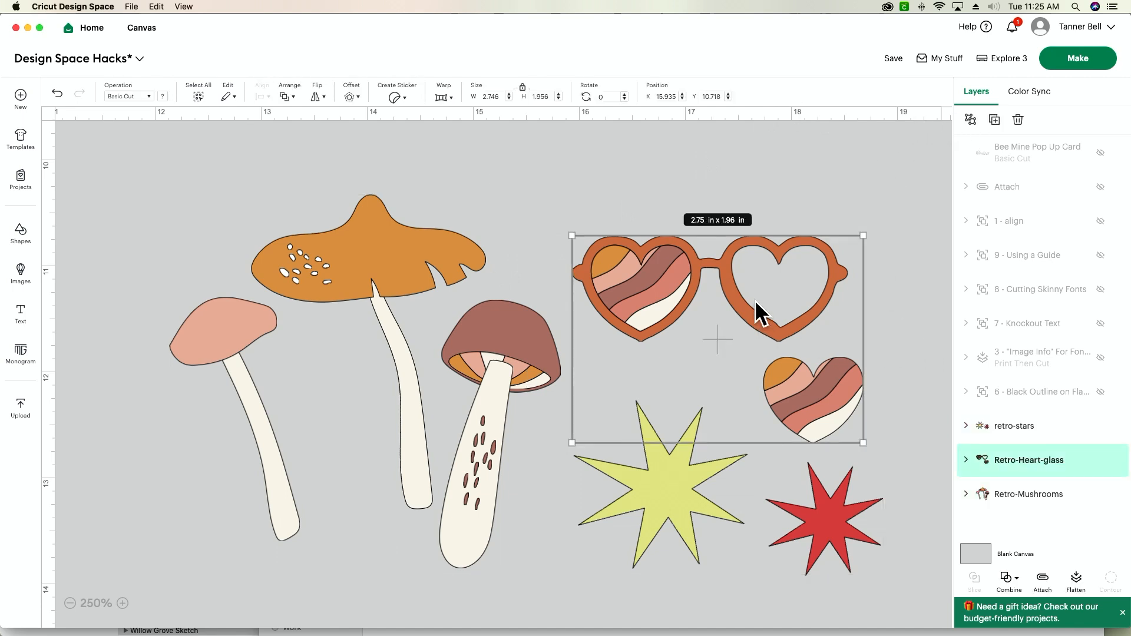
# Use Color Sync to move the heart glasses frame layer into the #D4D484 colour group with the yellow-green star
pyautogui.click(1031, 106)
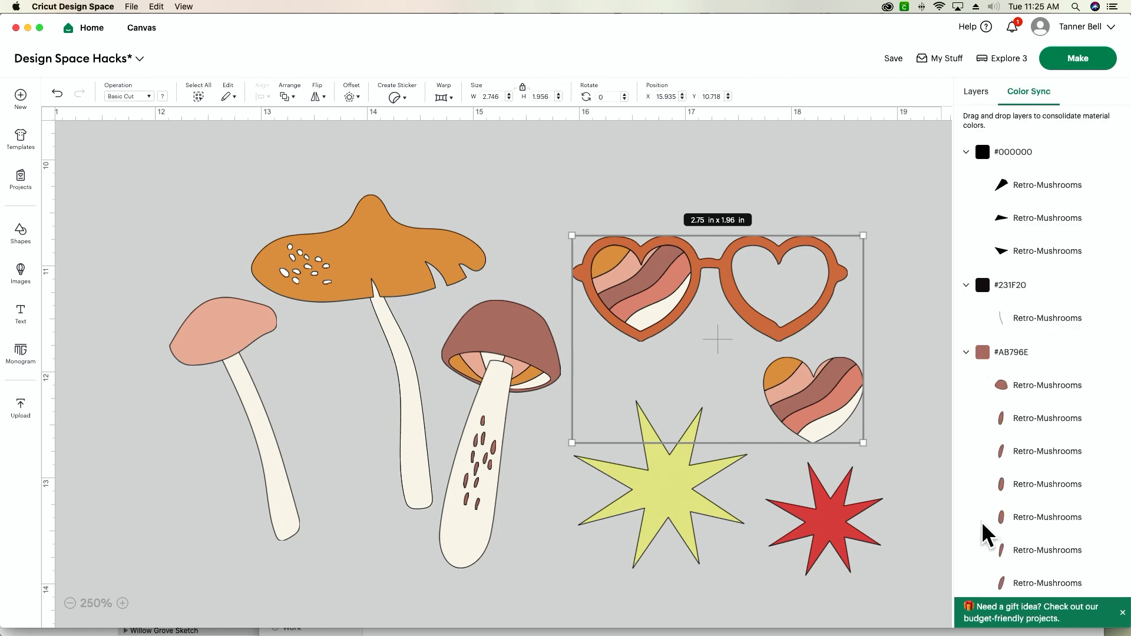
pyautogui.scroll(-15, 1018, 500)
pyautogui.scroll(-10, 1017, 500)
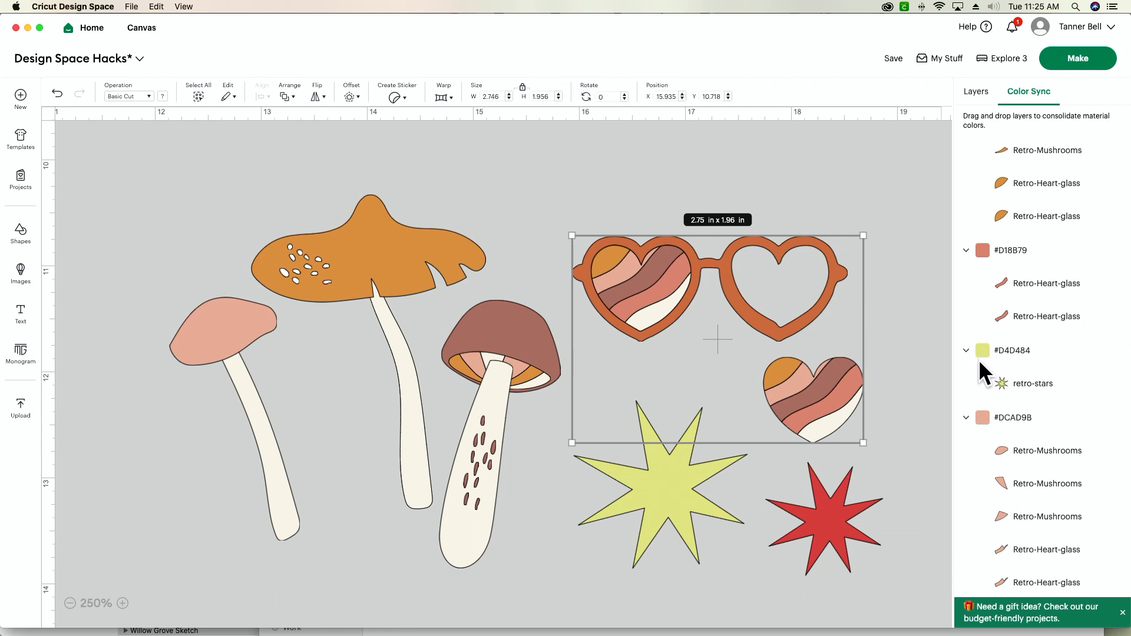
pyautogui.scroll(10, 978, 360)
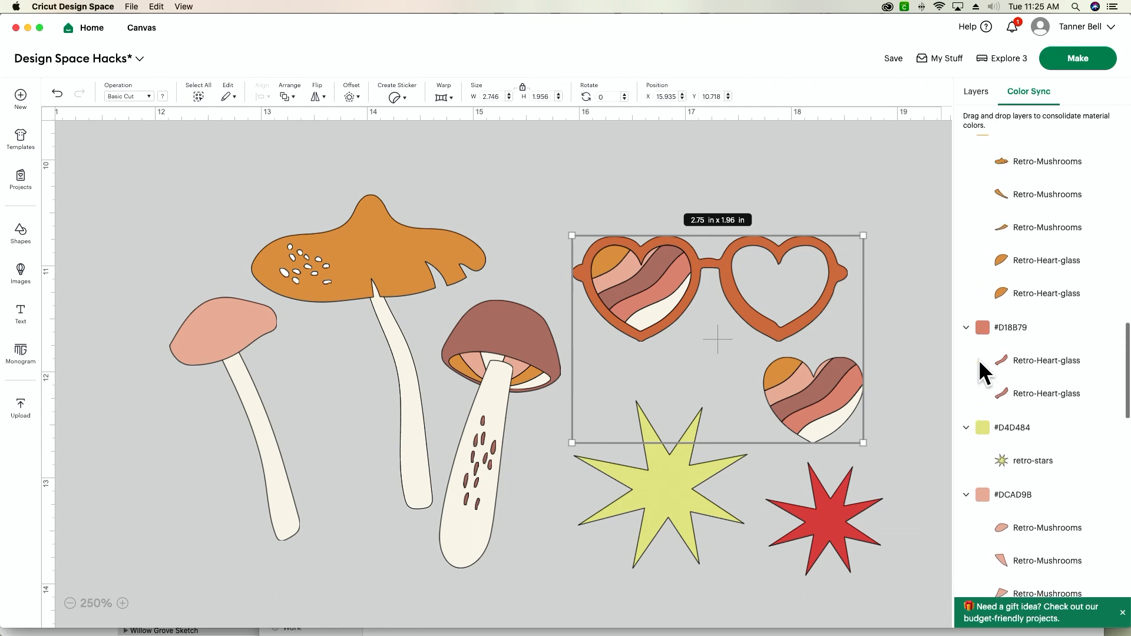
pyautogui.scroll(10, 978, 359)
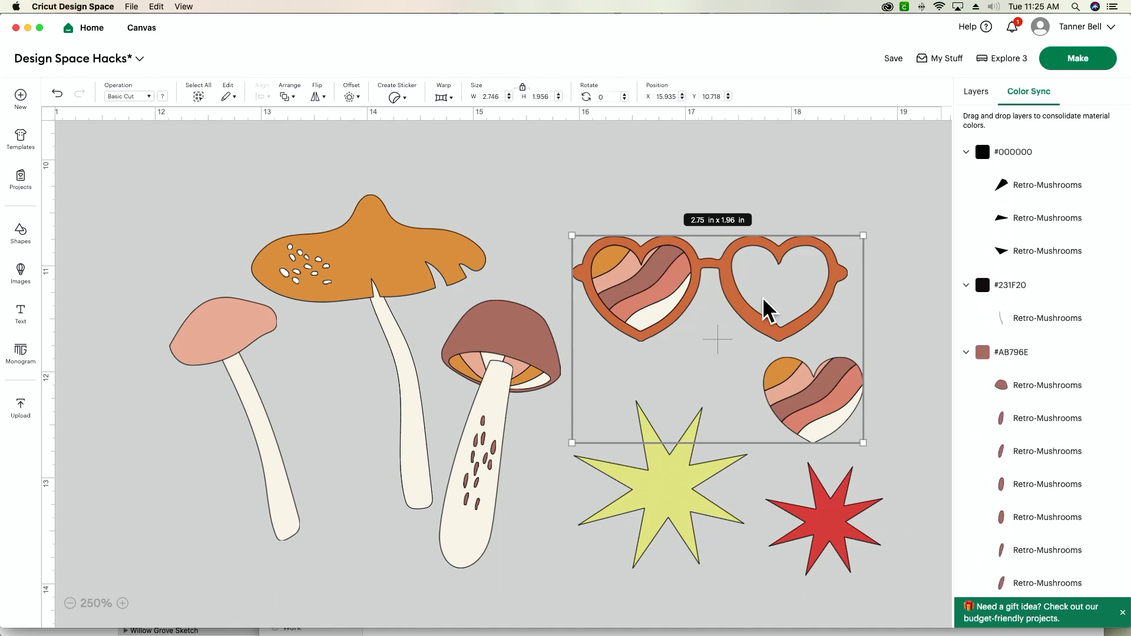
pyautogui.scroll(-15, 1061, 390)
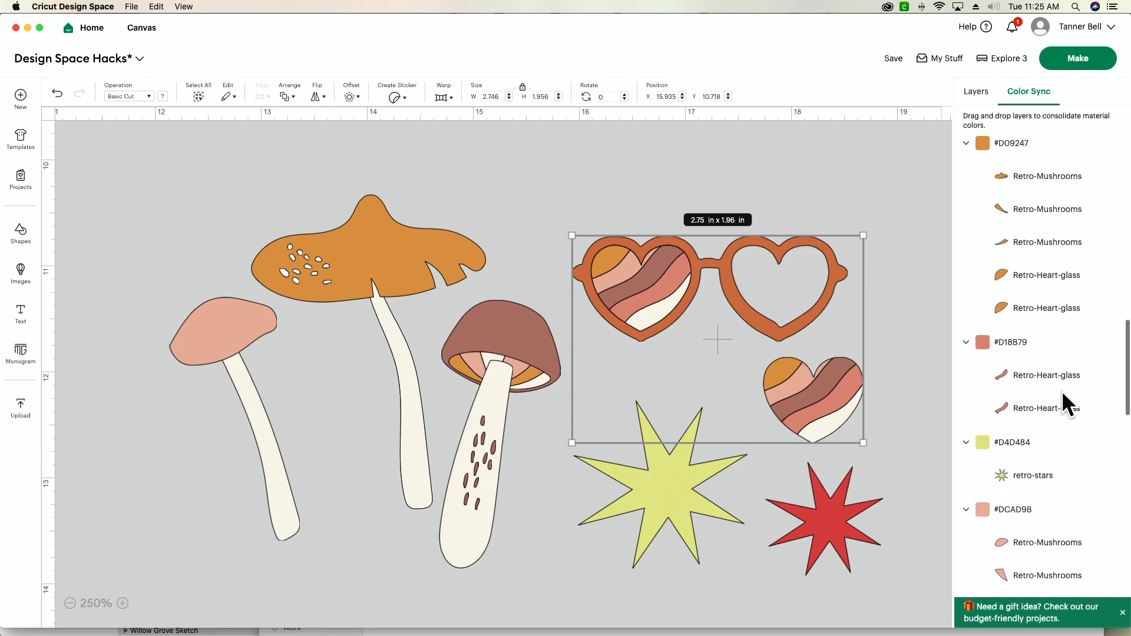
pyautogui.scroll(-8, 1033, 439)
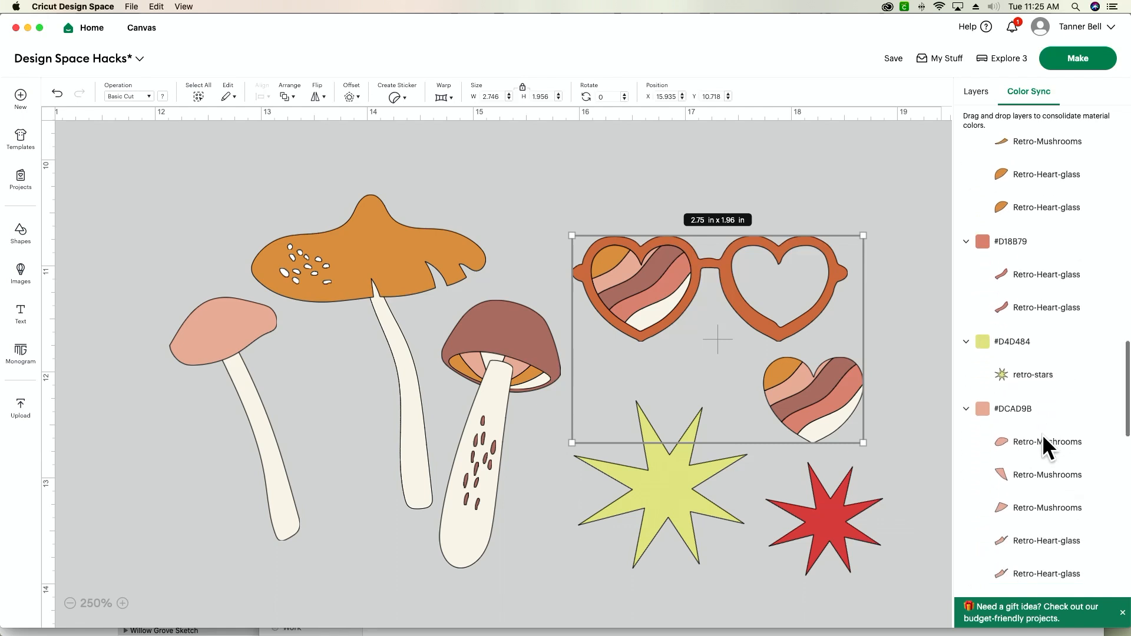
pyautogui.scroll(-10, 1029, 433)
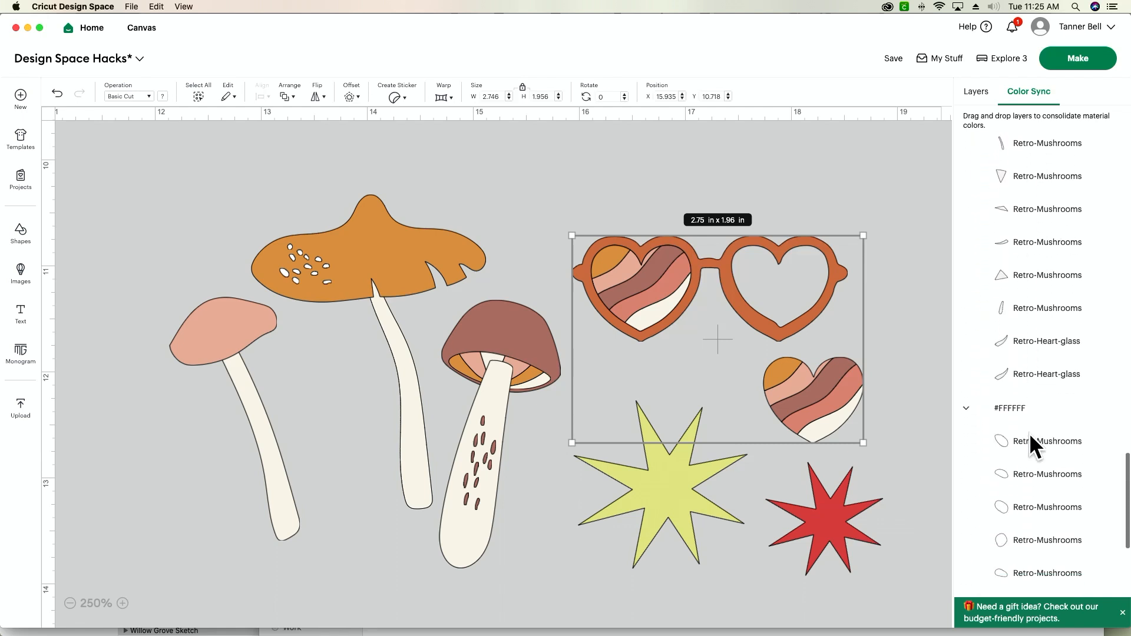
pyautogui.scroll(20, 1031, 448)
pyautogui.moveTo(1024, 466); pyautogui.dragTo(1013, 553)
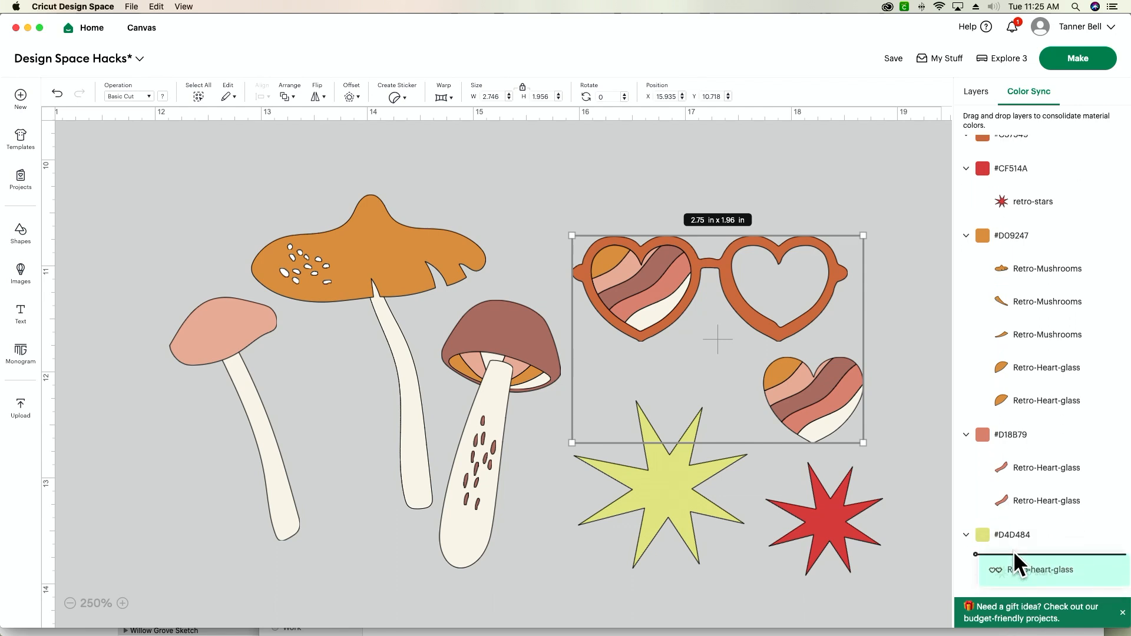
pyautogui.moveTo(1013, 550); pyautogui.dragTo(1012, 550)
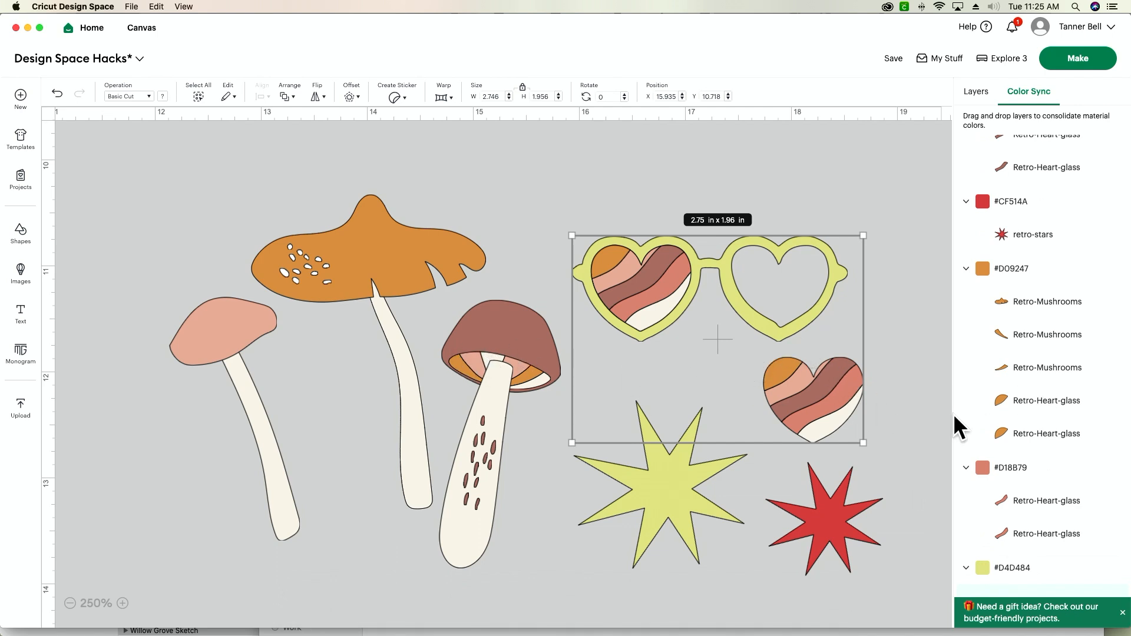
pyautogui.scroll(-5, 1016, 433)
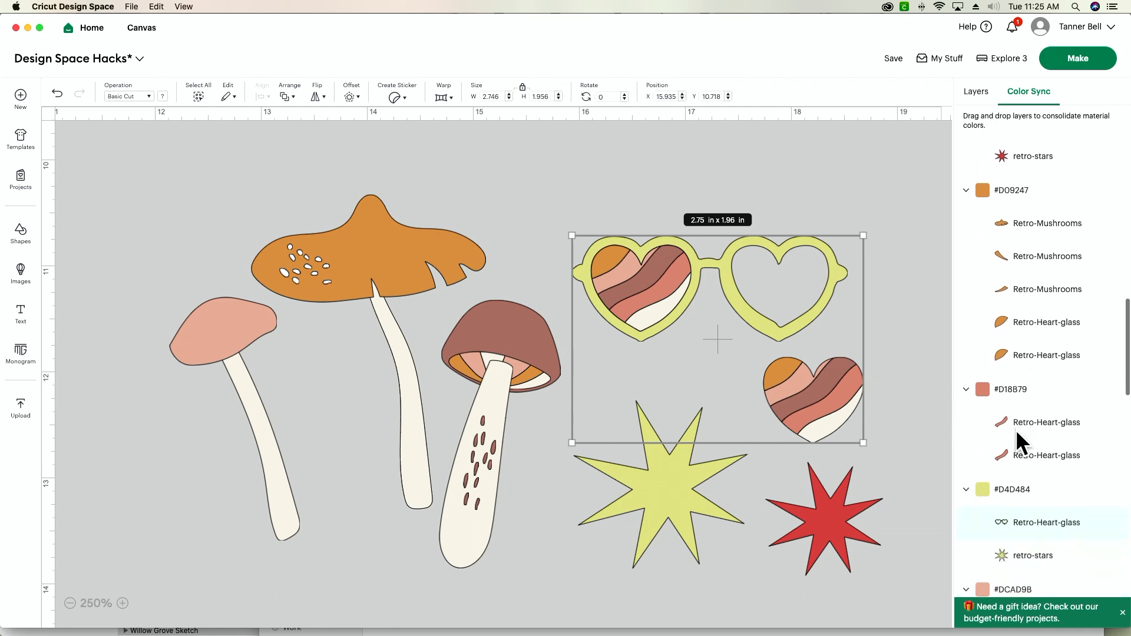
pyautogui.scroll(2, 1015, 428)
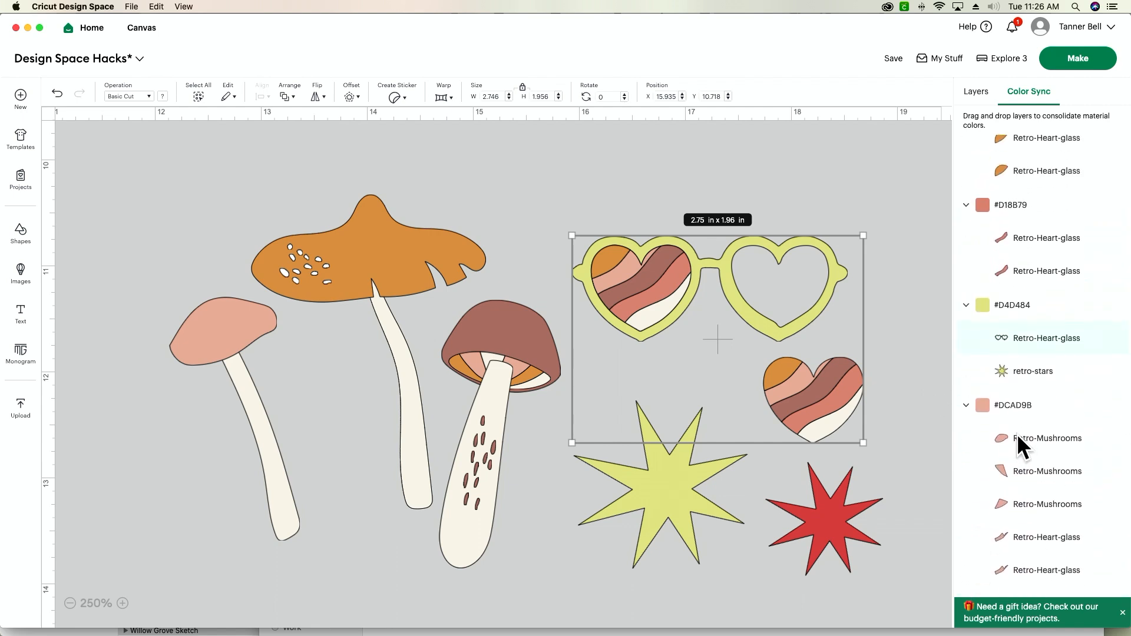
# Use Color Sync to move the small mushroom's pink cap layer into the #D4D484 group, and deselect the artwork
pyautogui.moveTo(1016, 434); pyautogui.dragTo(1011, 372)
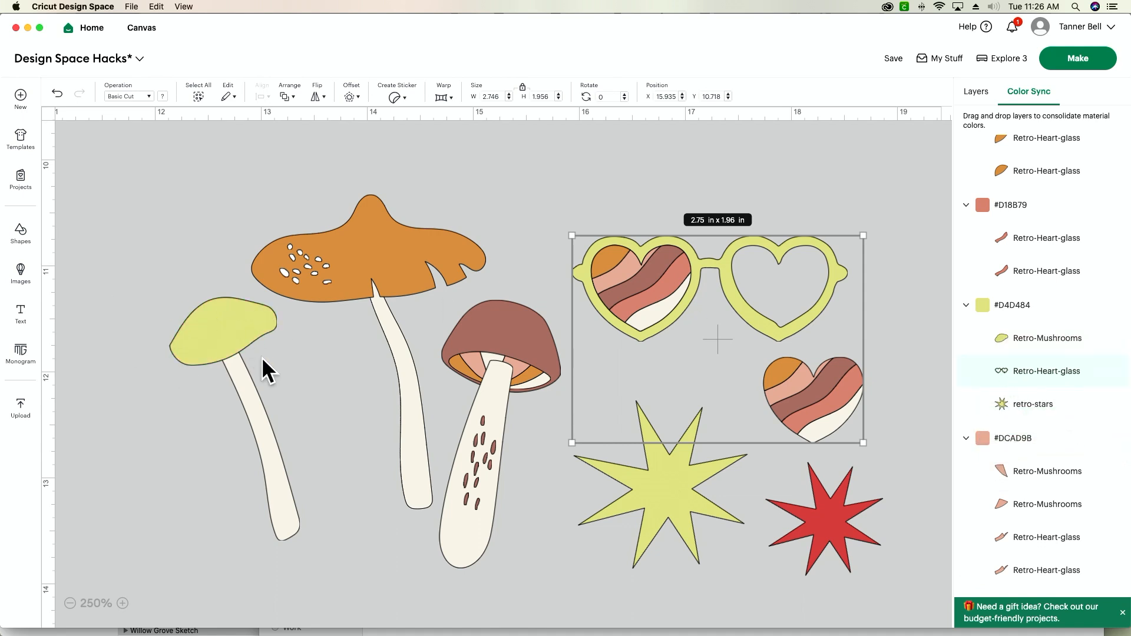
pyautogui.click(520, 577)
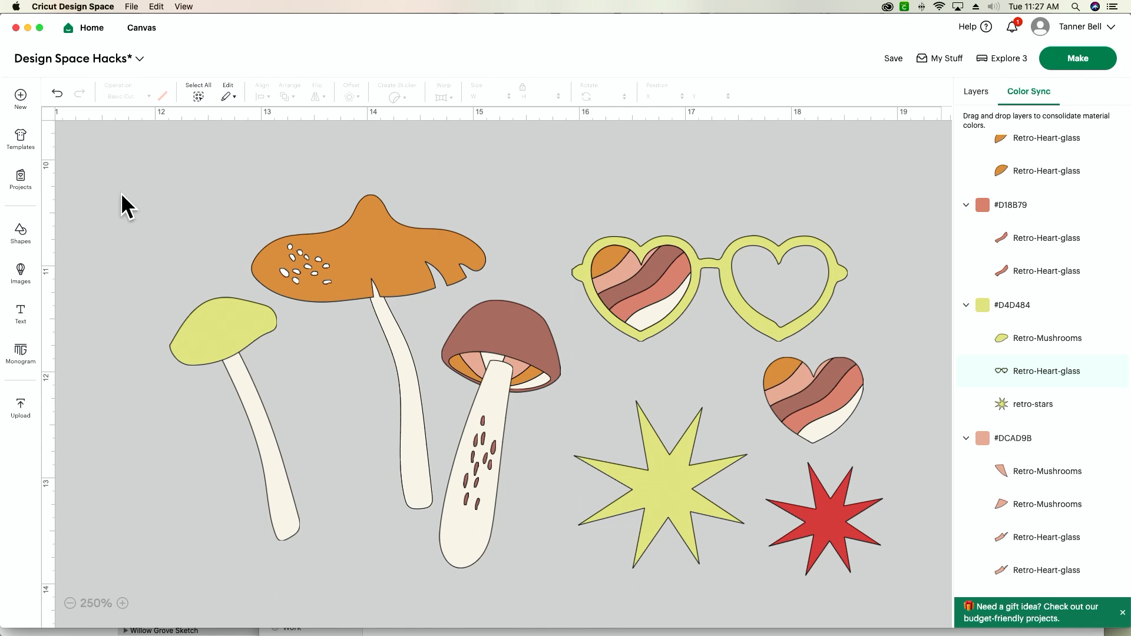
# Change the blank canvas colour from the layer list to white
pyautogui.click(461, 299)
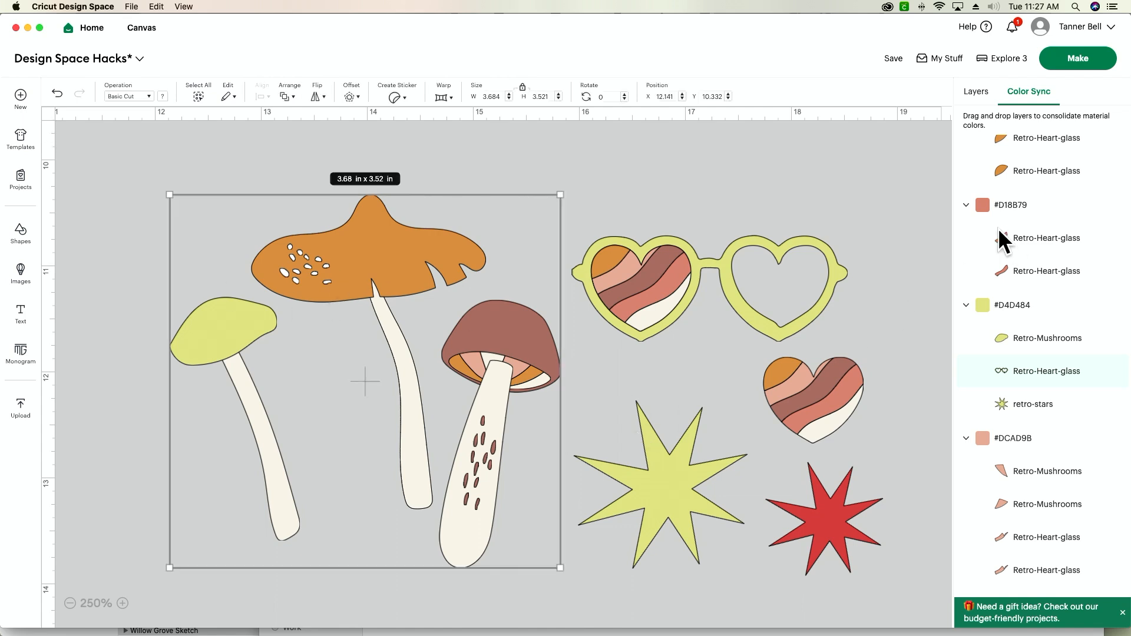
pyautogui.click(971, 100)
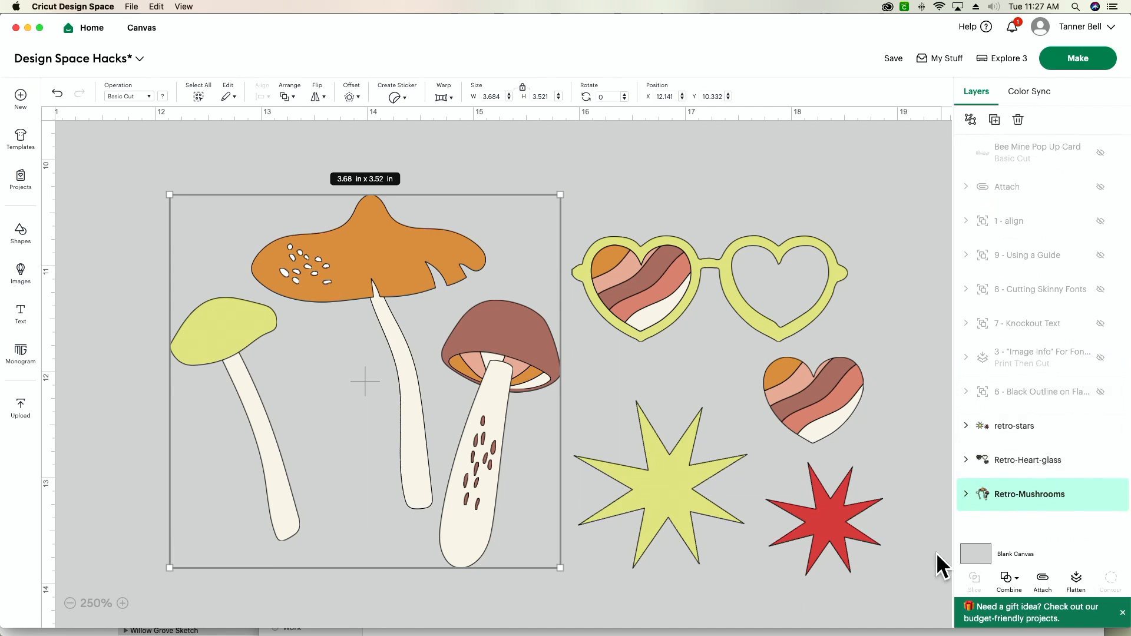
pyautogui.click(889, 497)
pyautogui.click(383, 96)
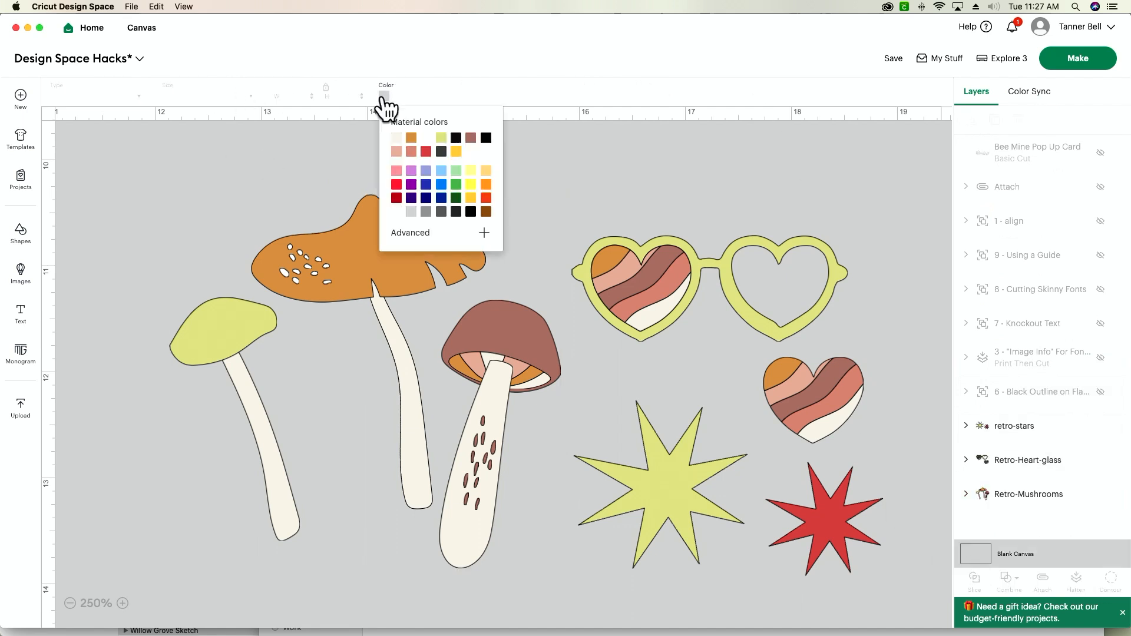
pyautogui.click(426, 137)
pyautogui.click(177, 170)
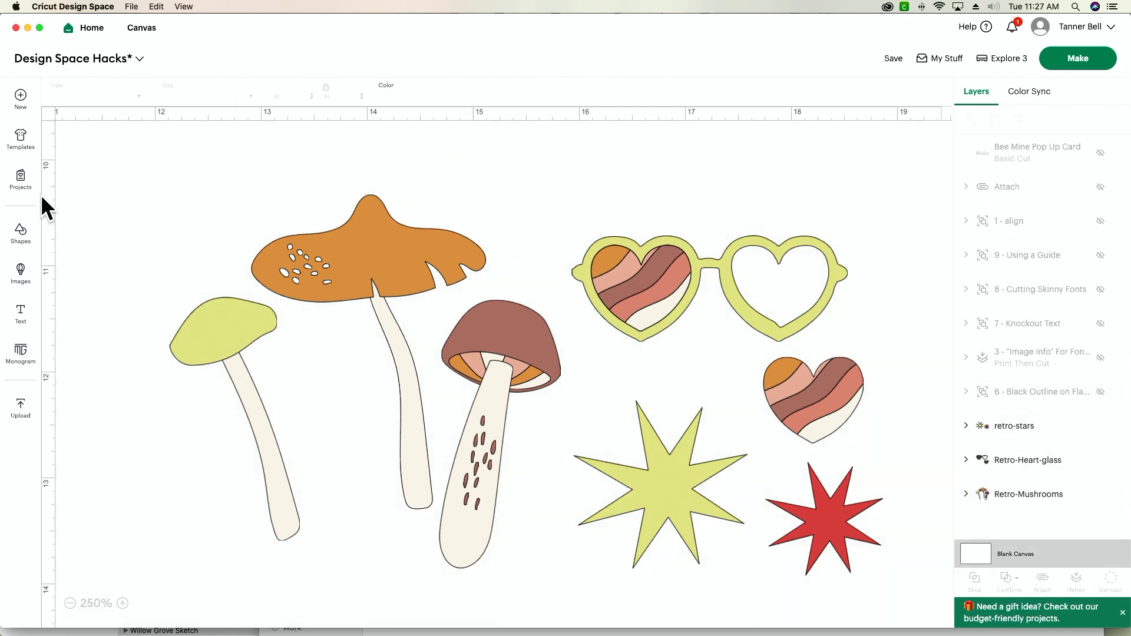
# Cycle the canvas grid through major lines and finer subdivisions, and turn it off again
pyautogui.click(49, 116)
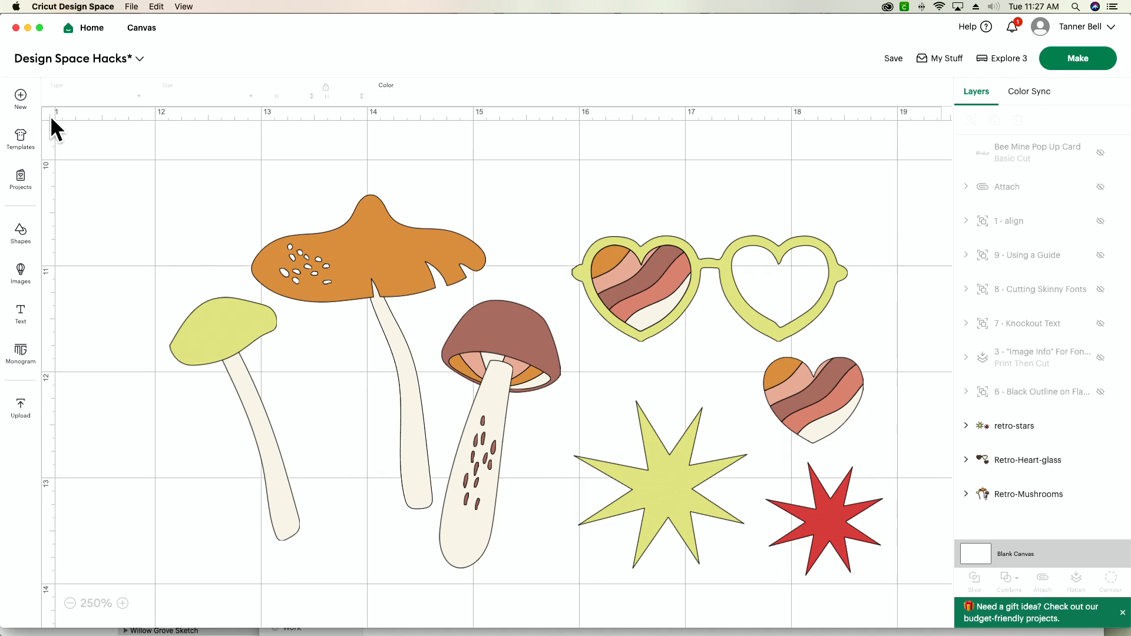
pyautogui.click(50, 115)
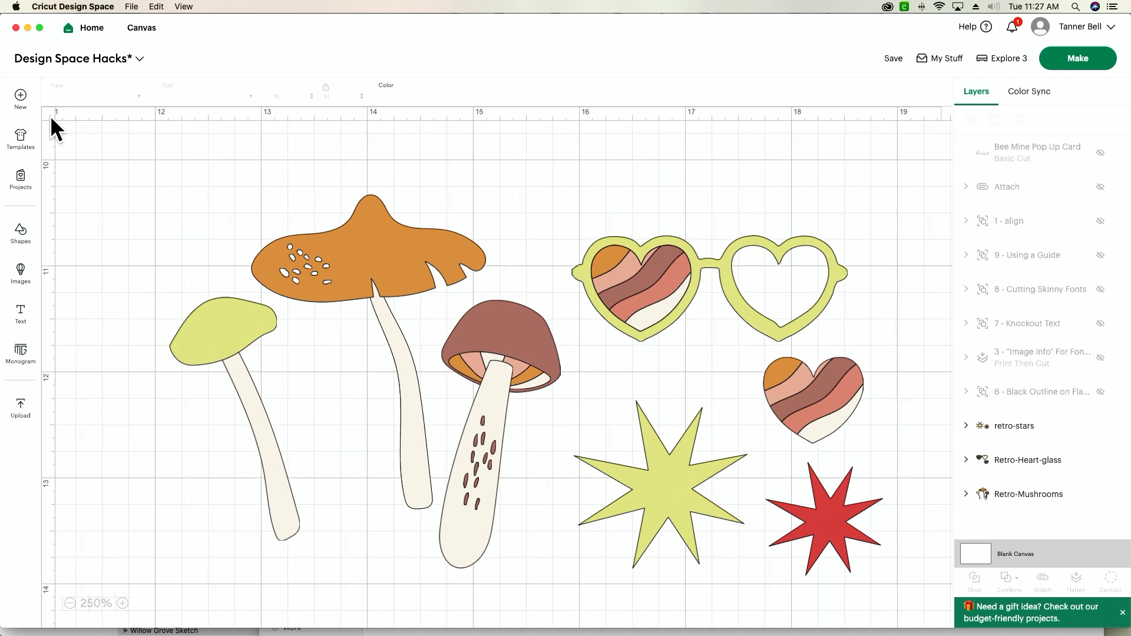
pyautogui.click(51, 116)
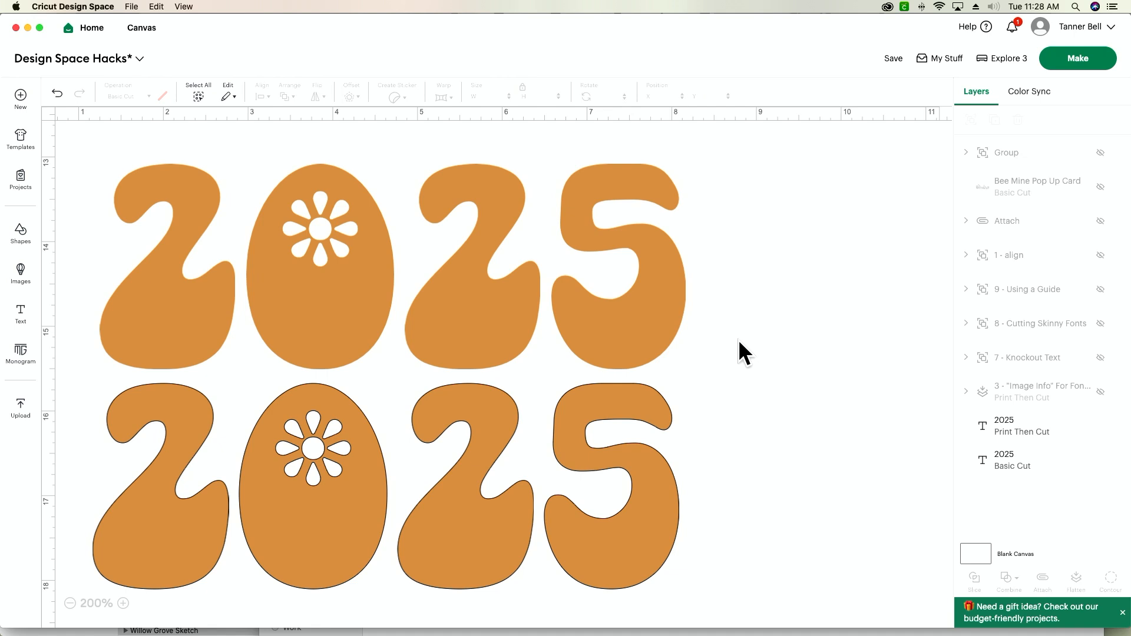
# Add a 0.01-inch offset with rounded corners around the Print Then Cut 2025 text
pyautogui.click(543, 324)
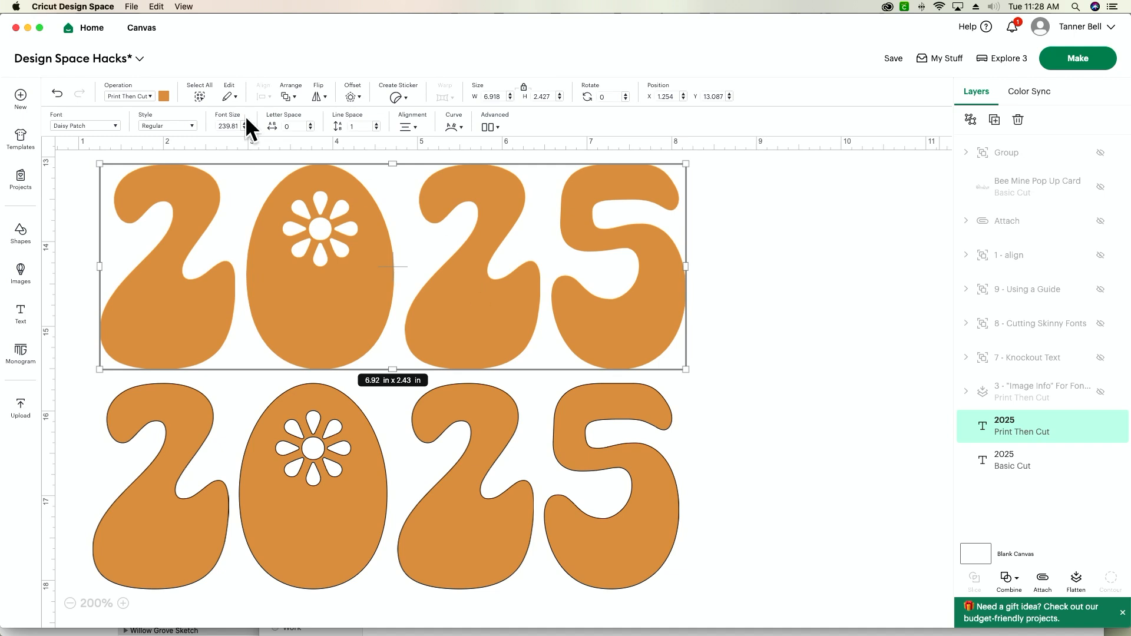
pyautogui.click(351, 97)
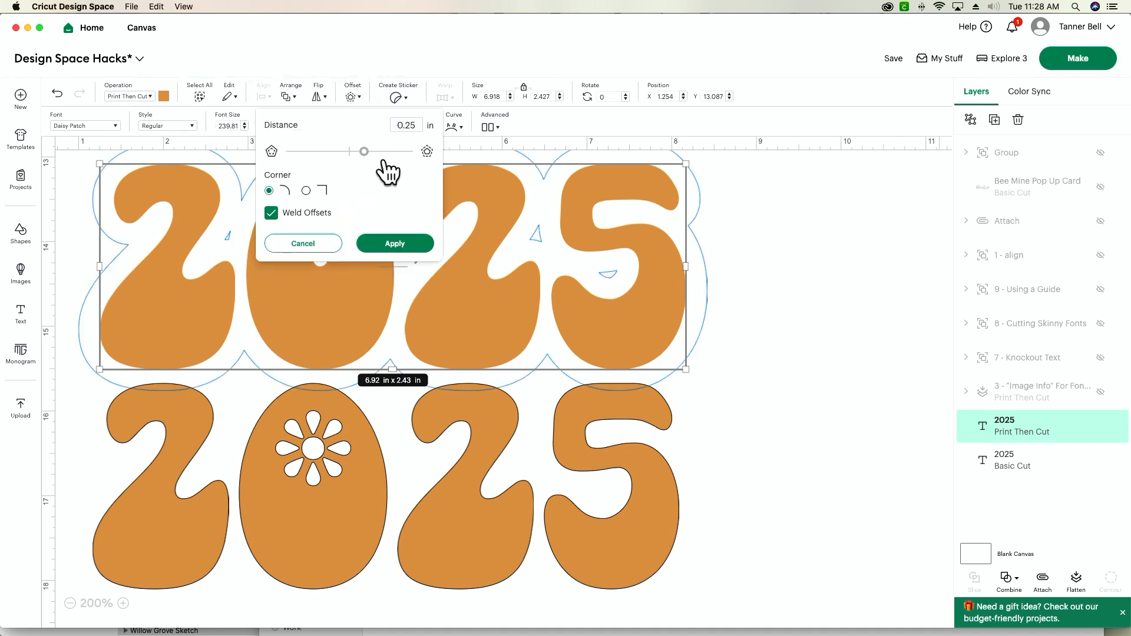
pyautogui.press('BackSpace')
pyautogui.press('BackSpace')
pyautogui.write('01')
pyautogui.press('Return')
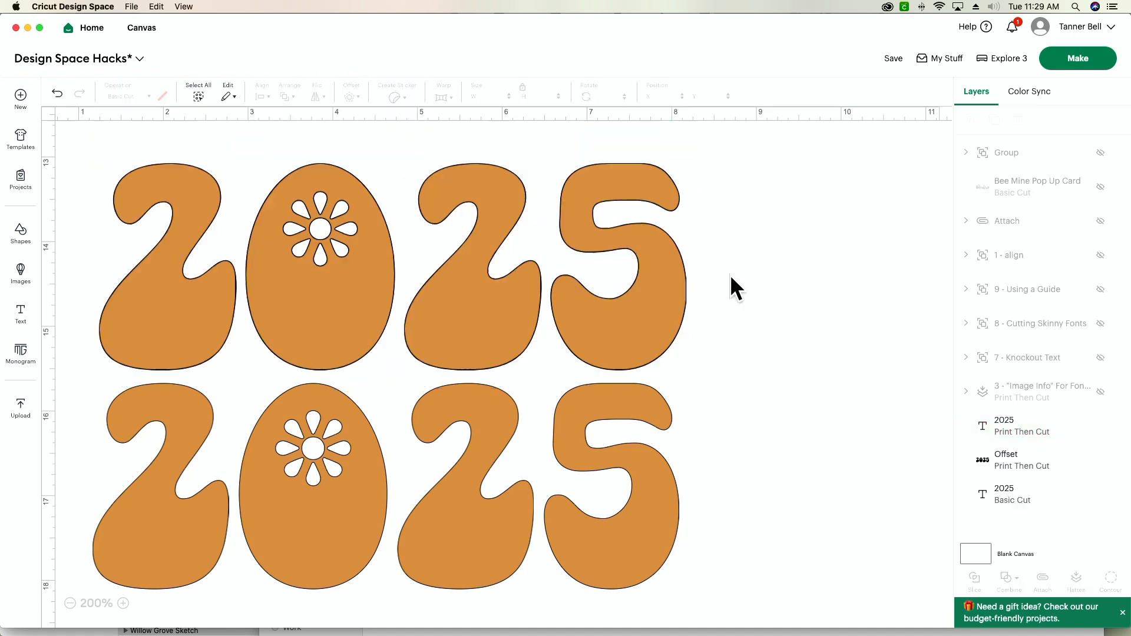
# Flatten the upper 2025 text together with its offset into one Print Then Cut design
pyautogui.moveTo(730, 270); pyautogui.dragTo(504, 309)
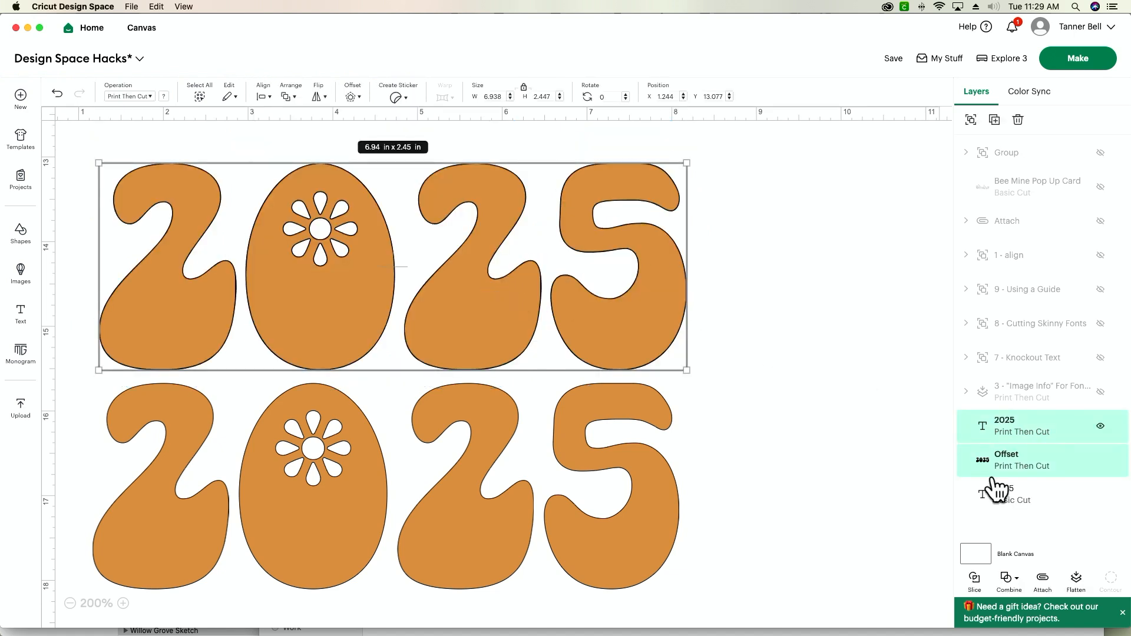
pyautogui.click(1076, 580)
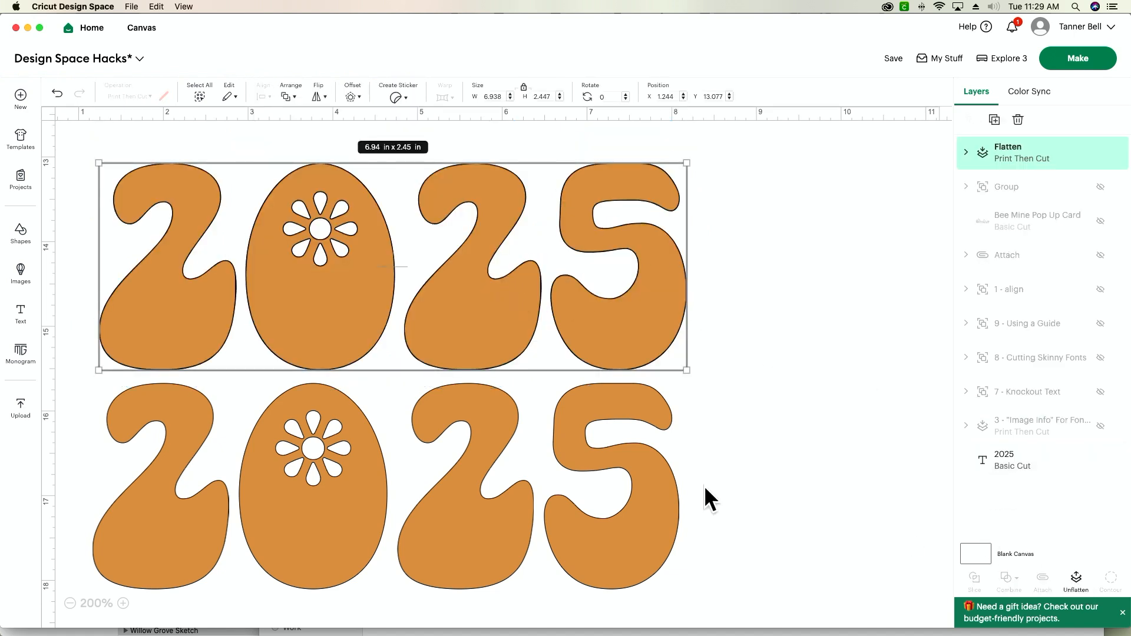
pyautogui.click(768, 379)
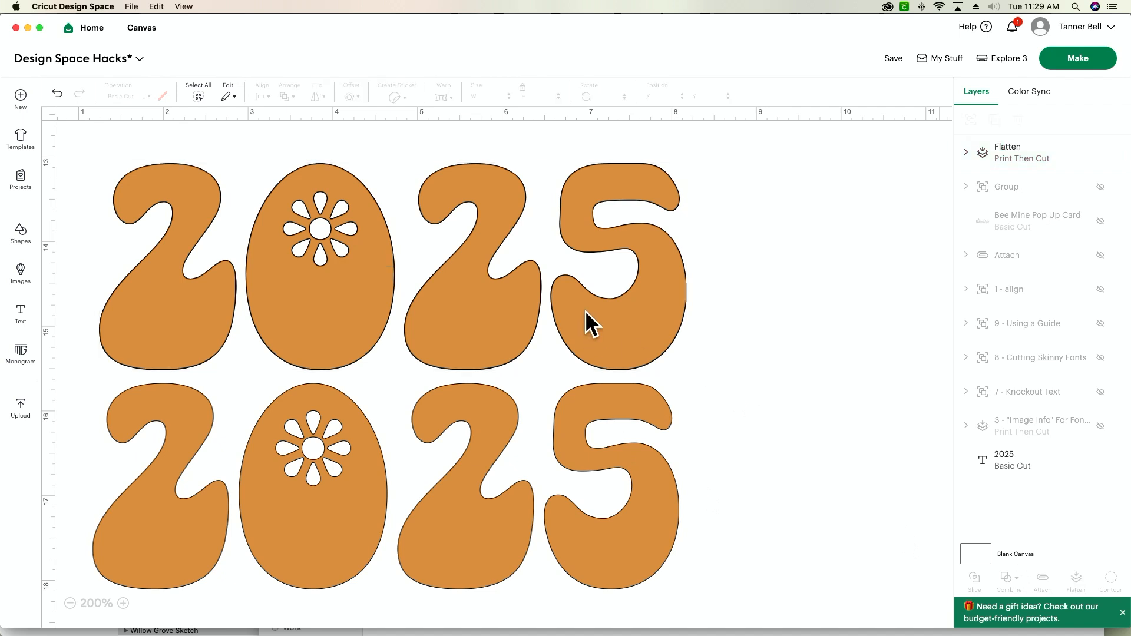
# Undo the flattening and the offset on the upper 2025 design
pyautogui.moveTo(447, 303); pyautogui.dragTo(446, 303)
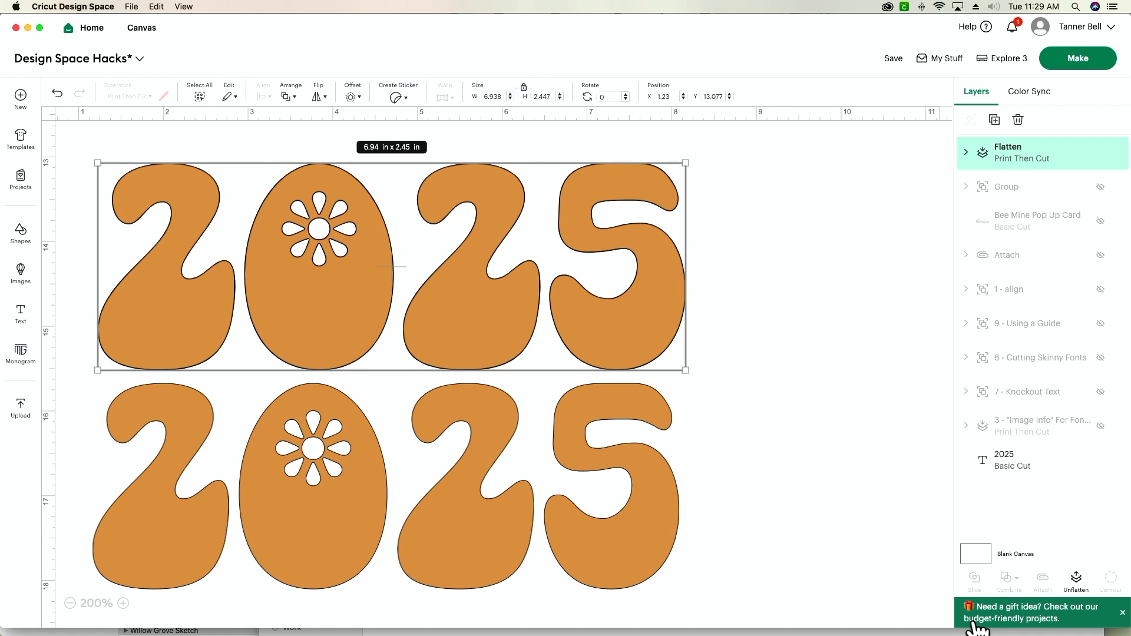
pyautogui.press('super+z')
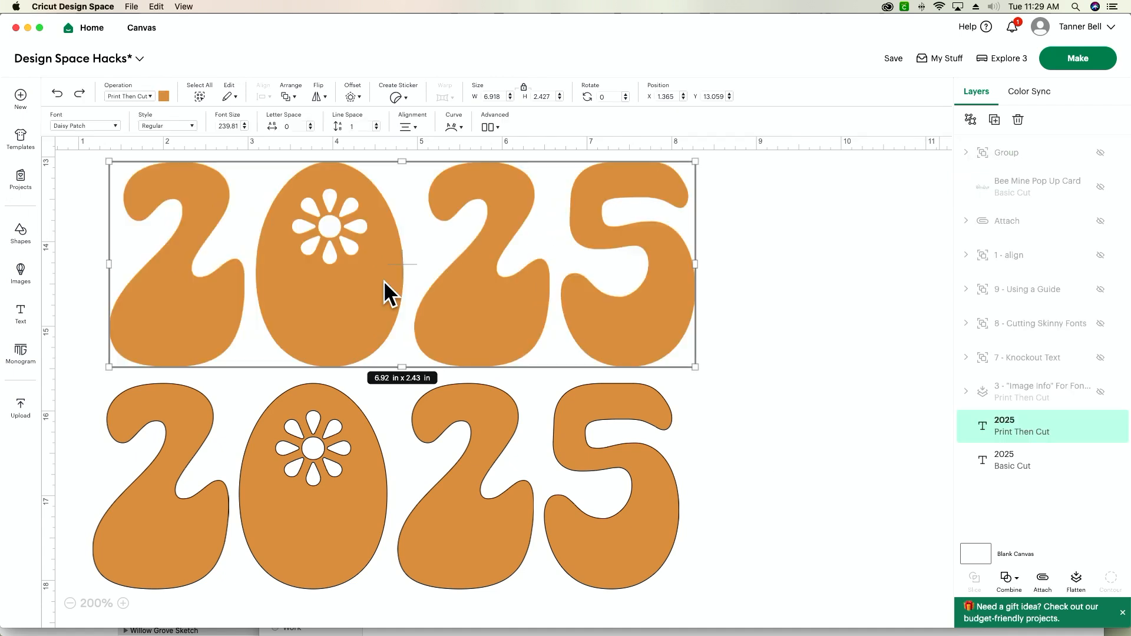
# Duplicate the Print Then Cut 2025 text and change the copy's operation to Pen
pyautogui.press('super+d')
pyautogui.moveTo(372, 280); pyautogui.dragTo(566, 288)
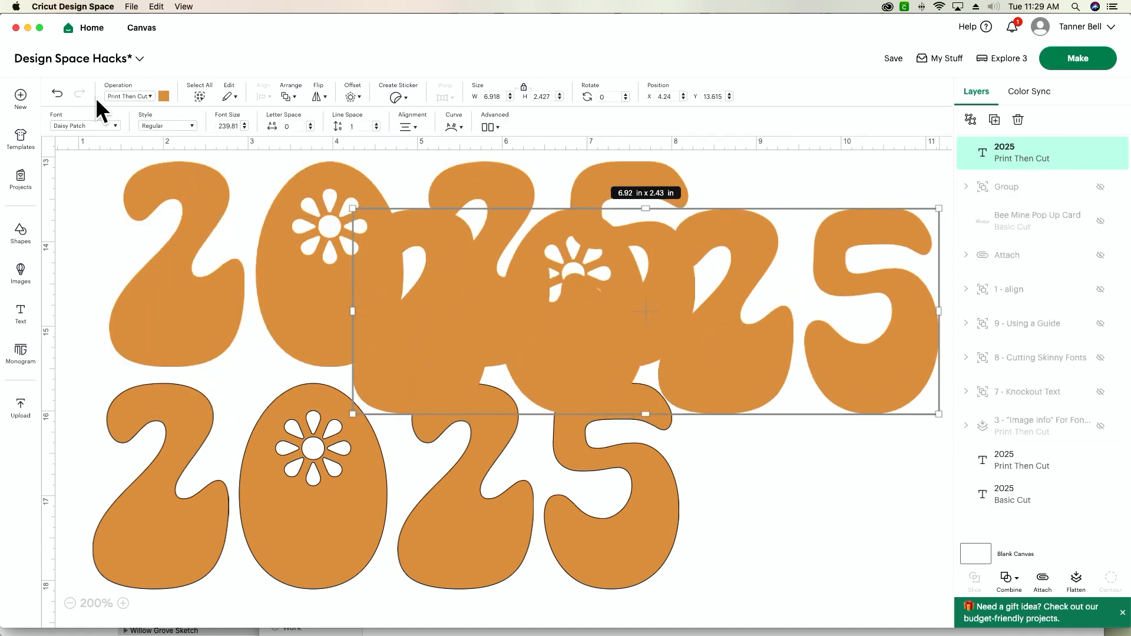
pyautogui.click(130, 96)
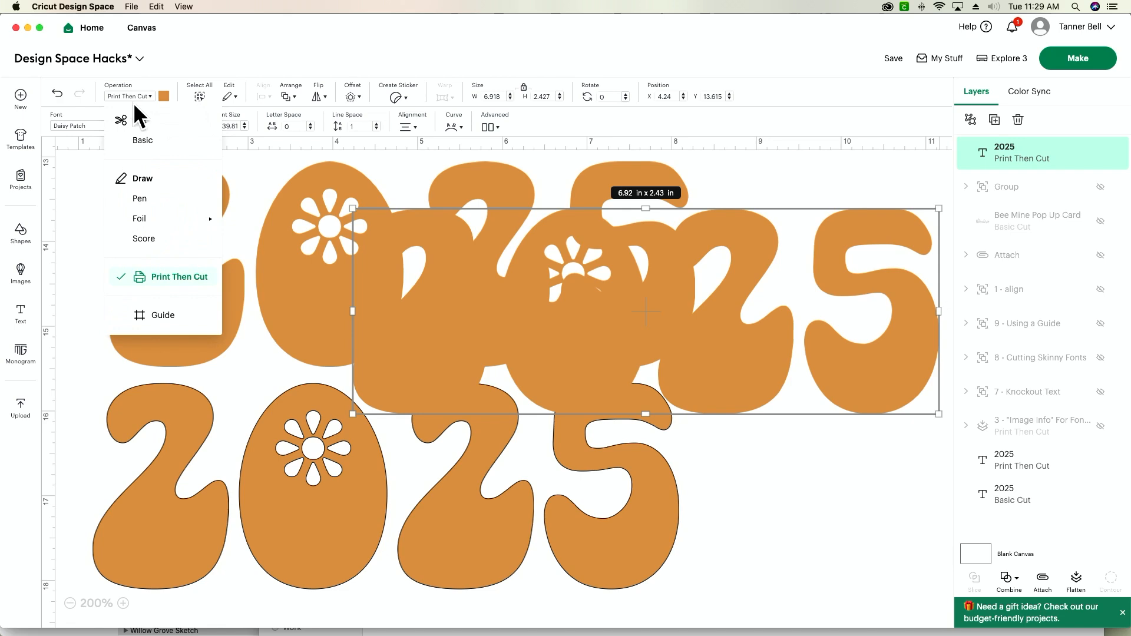
pyautogui.click(142, 199)
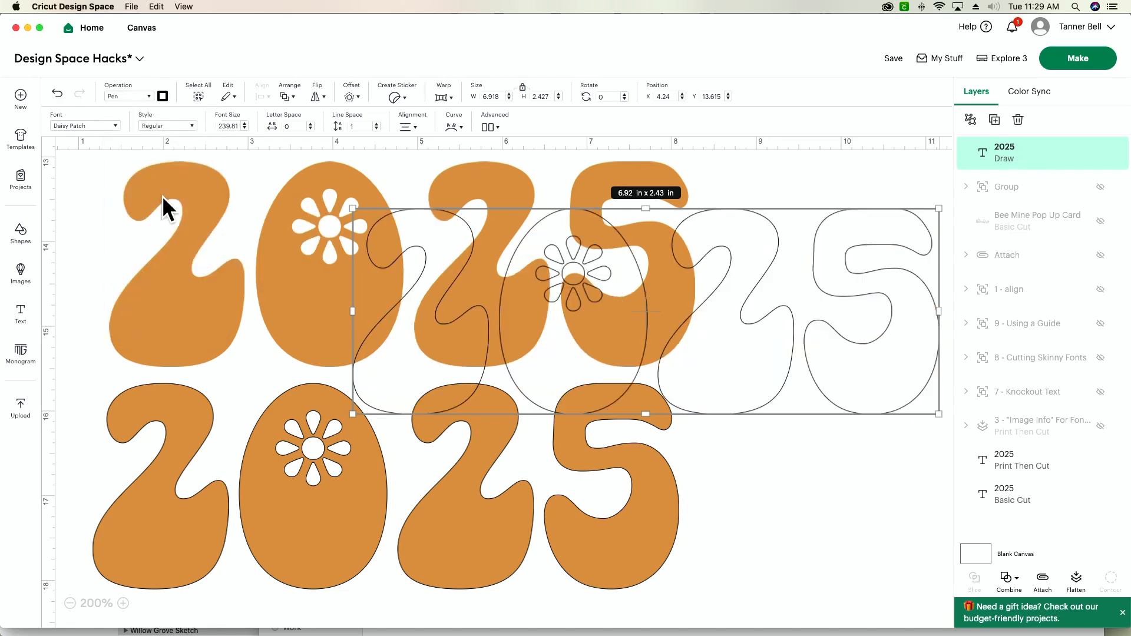
# Place the pen outline over the Print Then Cut 2025 text, align both with Center, and flatten them
pyautogui.moveTo(857, 368); pyautogui.dragTo(612, 327)
pyautogui.moveTo(782, 277); pyautogui.dragTo(530, 341)
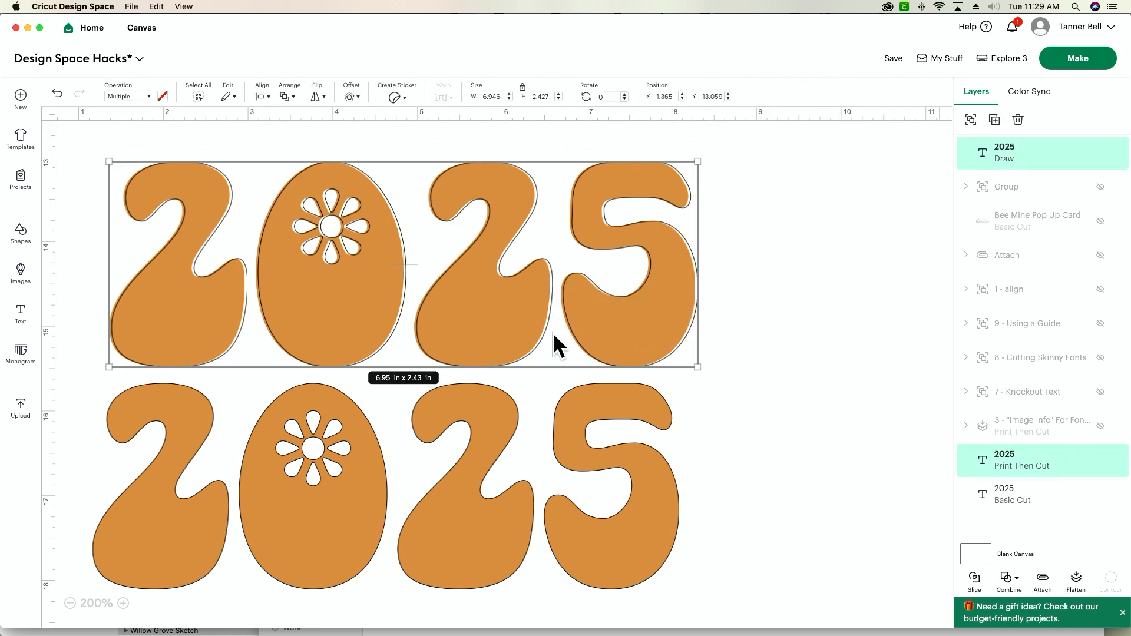
pyautogui.click(261, 97)
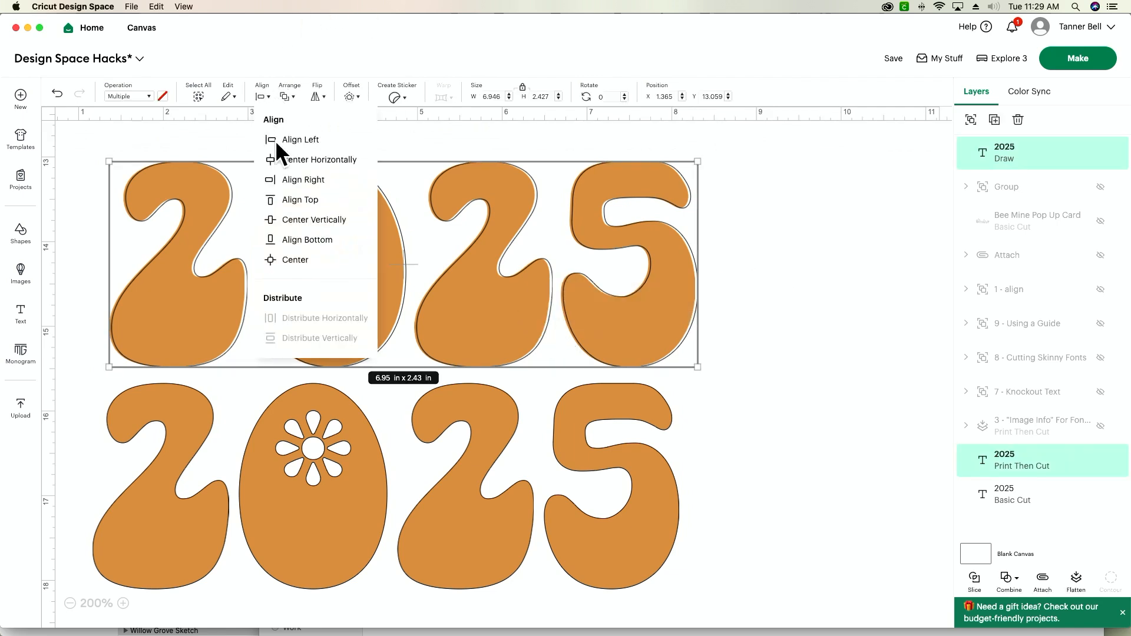
pyautogui.click(307, 263)
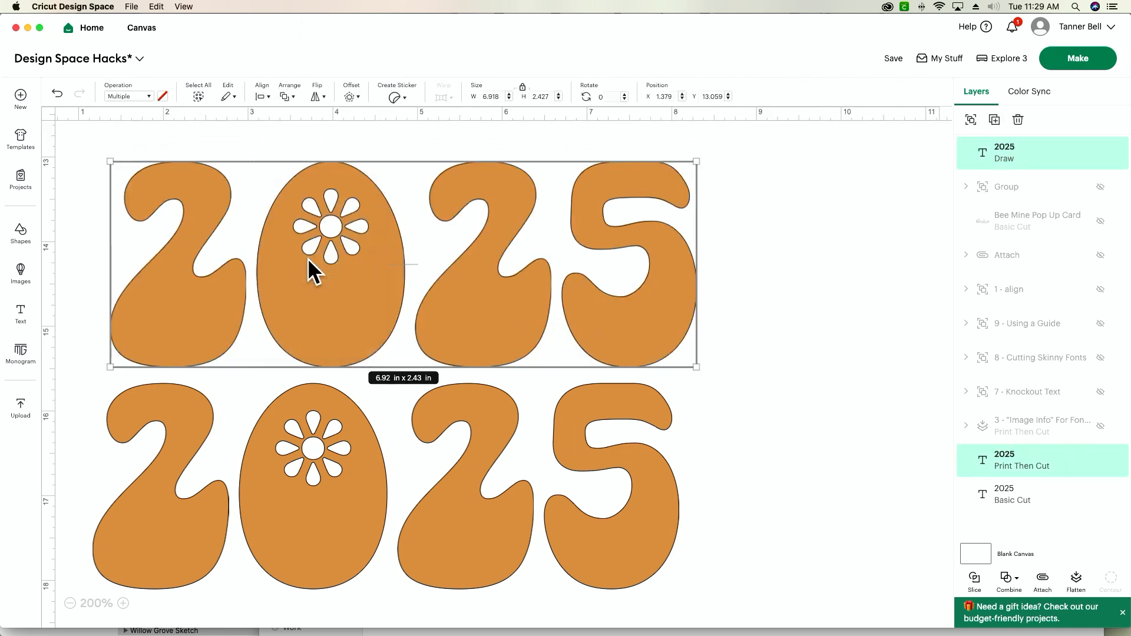
pyautogui.click(1077, 588)
pyautogui.click(778, 465)
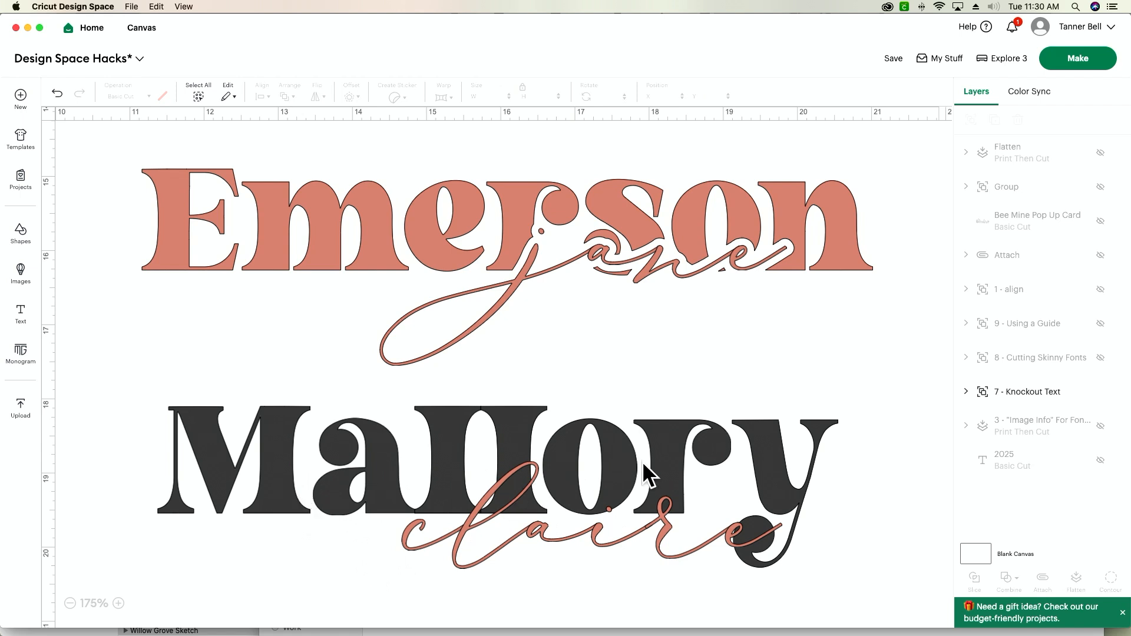
# Ungroup the "7 - Knockout Text" artwork
pyautogui.moveTo(632, 462); pyautogui.dragTo(642, 464)
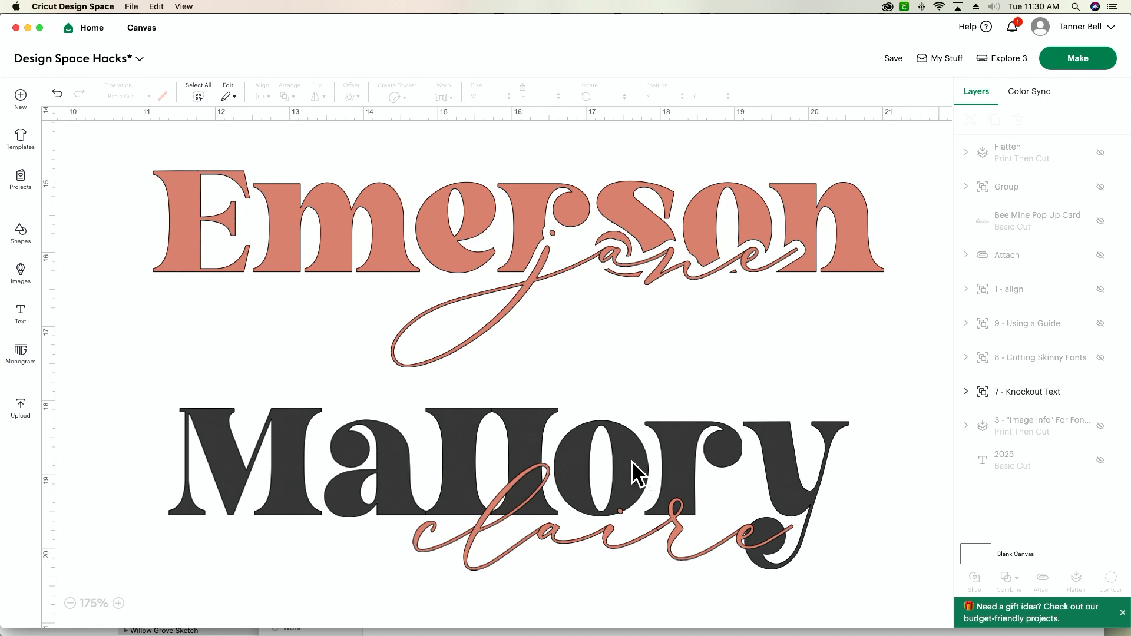
pyautogui.click(492, 559)
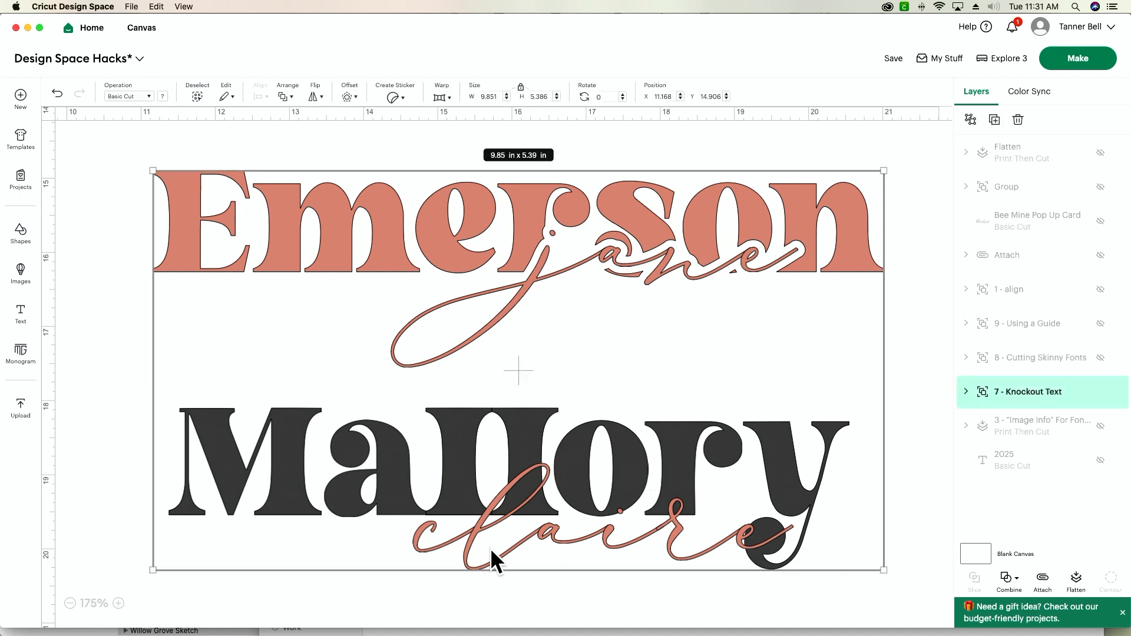
pyautogui.click(970, 120)
pyautogui.click(922, 406)
# Add a 0.05-inch welded offset around the script name overlapping the black bold name
pyautogui.click(533, 538)
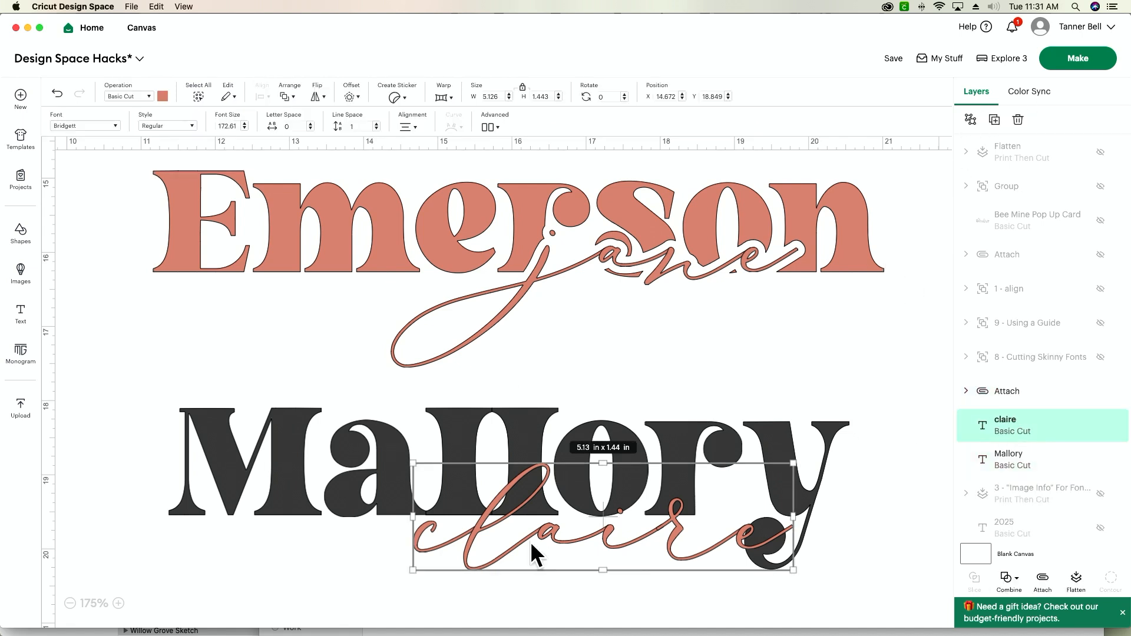
pyautogui.click(347, 96)
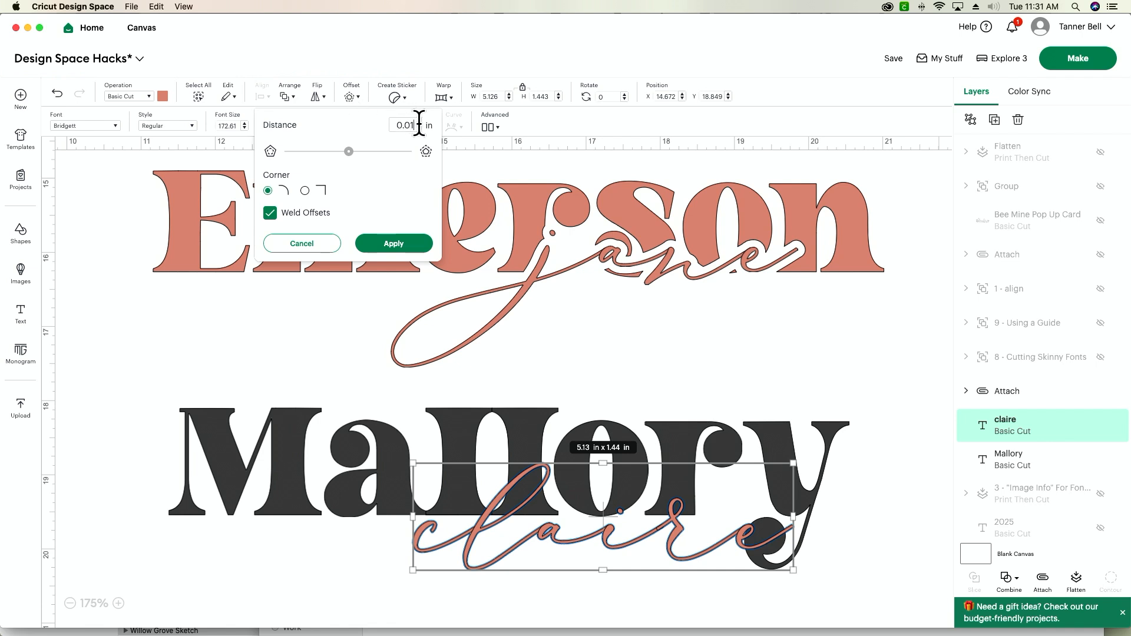
pyautogui.press('BackSpace')
pyautogui.press('BackSpace')
pyautogui.write('05')
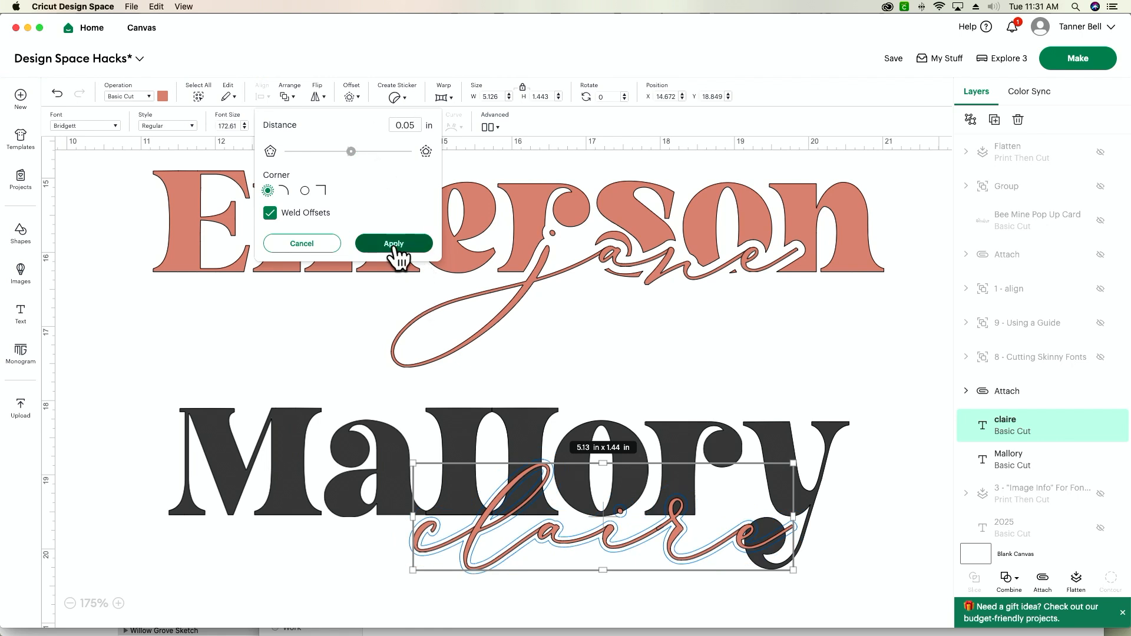
pyautogui.click(394, 245)
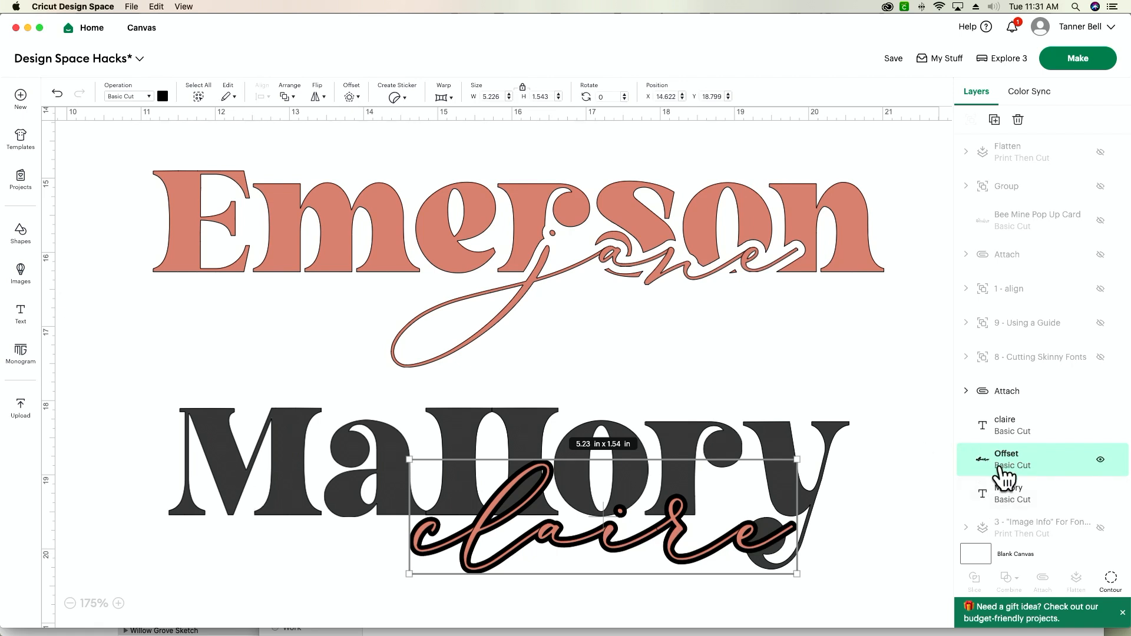
# Slice the black bold name with the script name's offset and delete the three leftover offset pieces
pyautogui.keyDown('shift'); pyautogui.click(1013, 497); pyautogui.keyUp('shift')
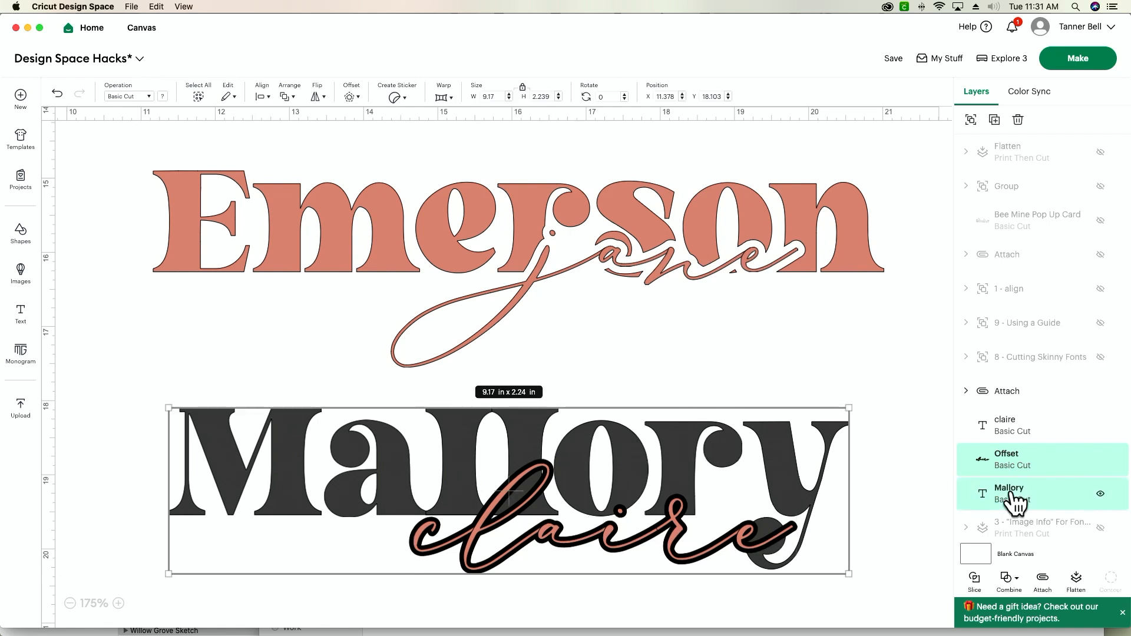
pyautogui.click(974, 580)
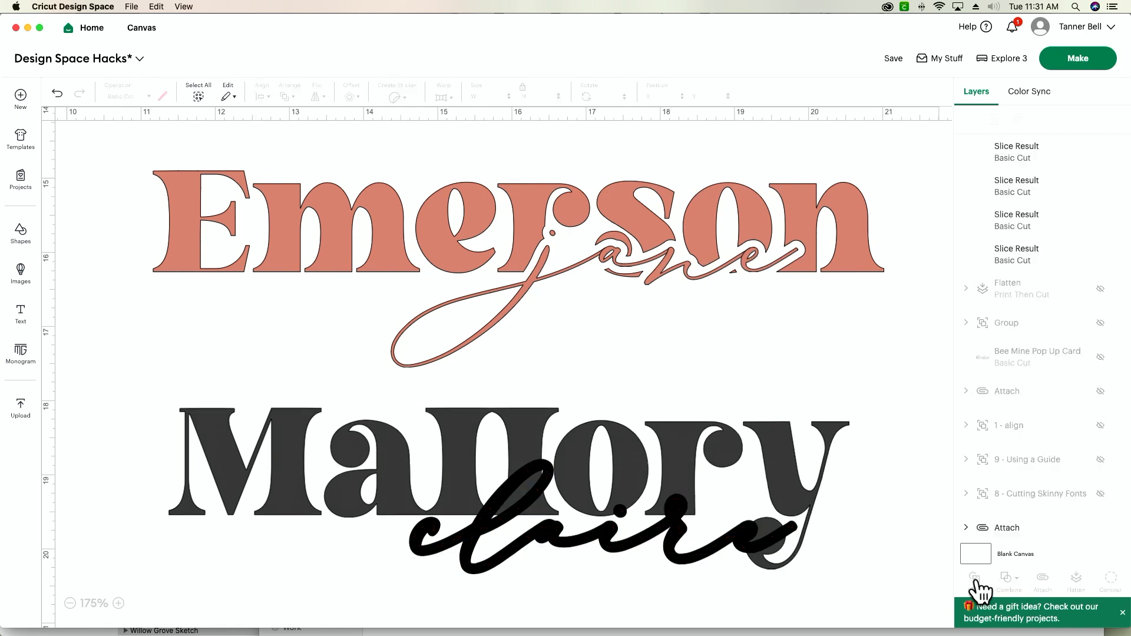
pyautogui.click(469, 536)
pyautogui.press('Delete')
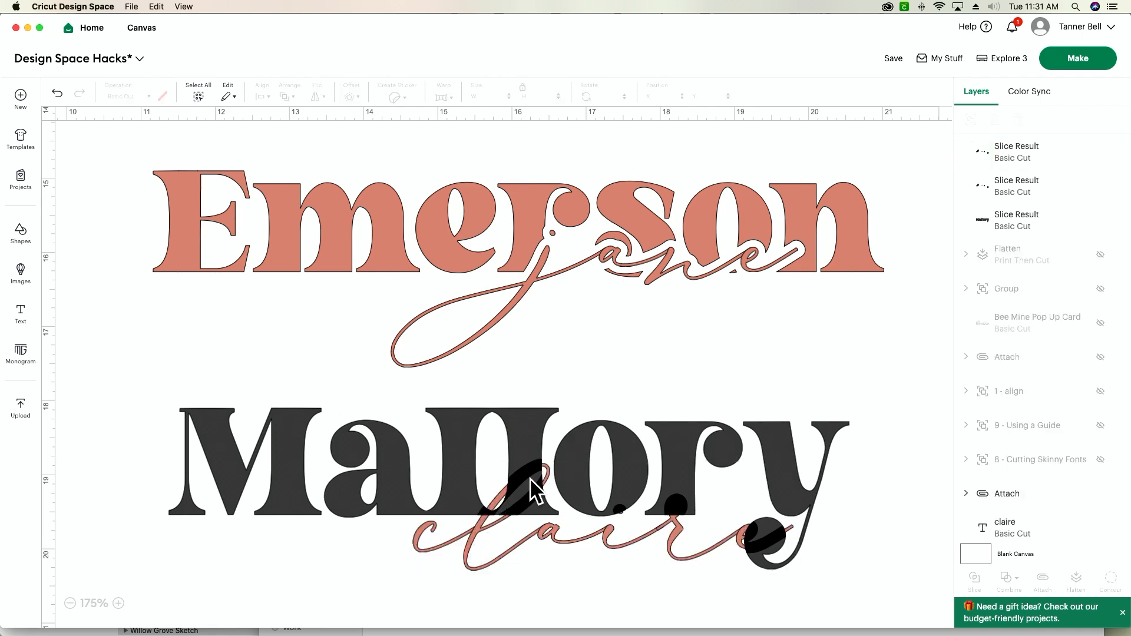
pyautogui.click(521, 470)
pyautogui.press('Delete')
pyautogui.click(522, 474)
pyautogui.press('Delete')
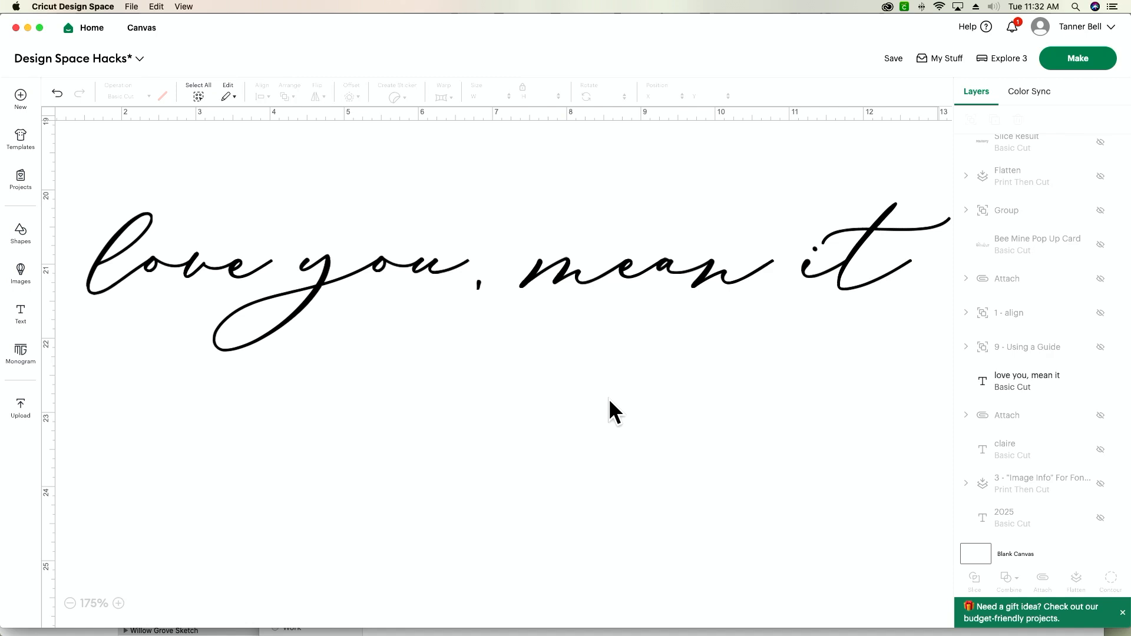
# Recolour the "love you, mean it" script text from the material palette to light periwinkle blue
pyautogui.click(629, 275)
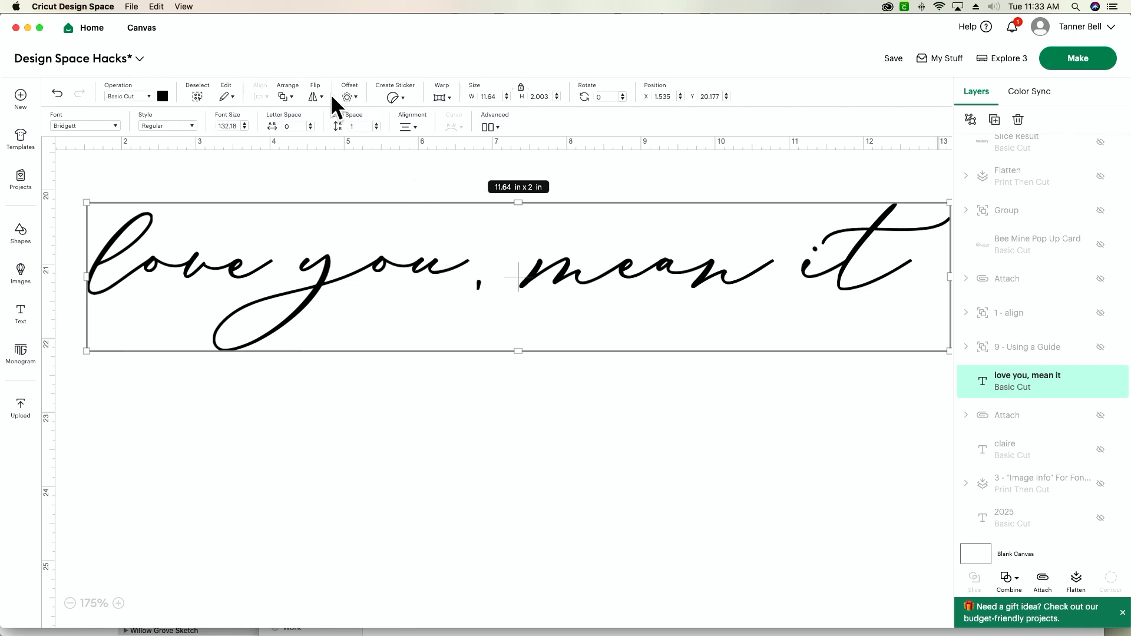
pyautogui.click(163, 96)
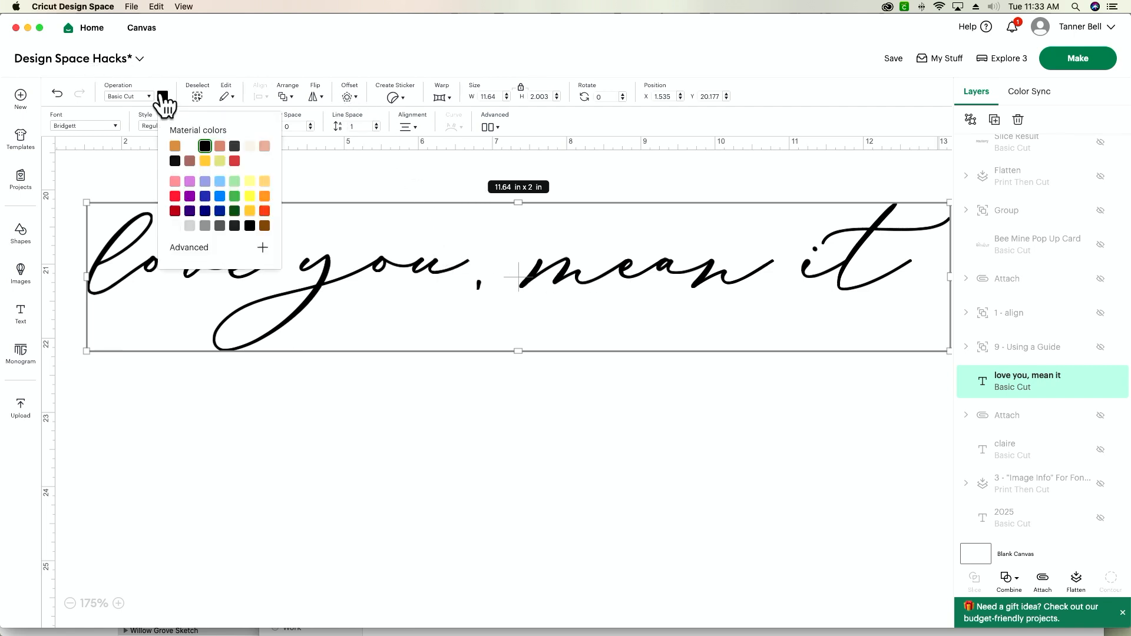
pyautogui.click(205, 181)
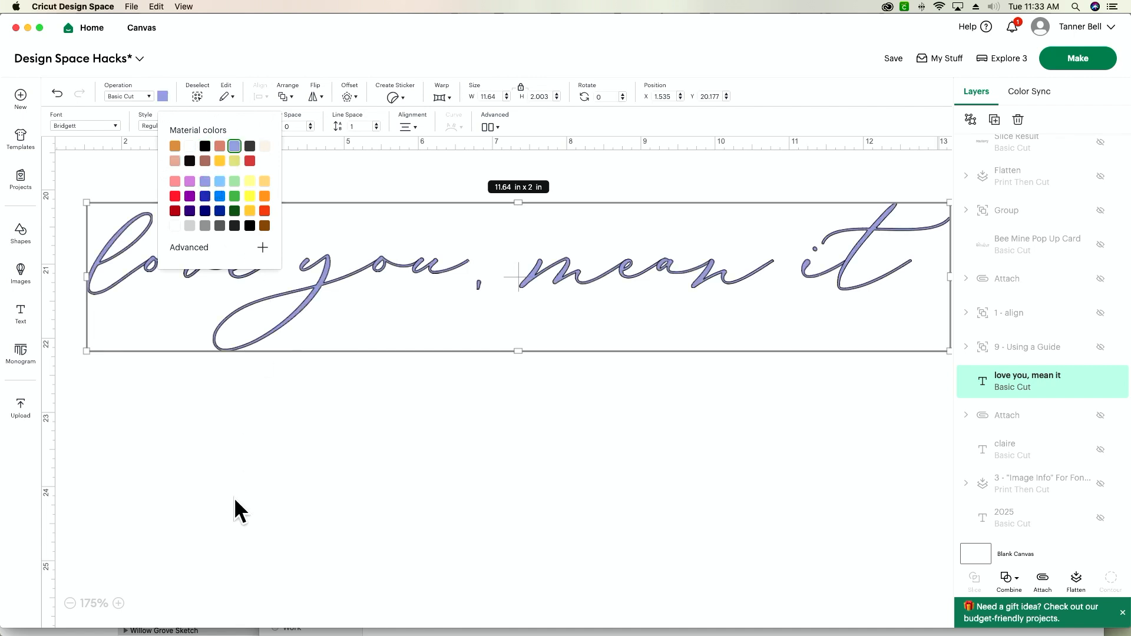
# Start a welded, round-cornered offset around the "love you, mean it" text and set its distance to 0.01 in
pyautogui.click(118, 602)
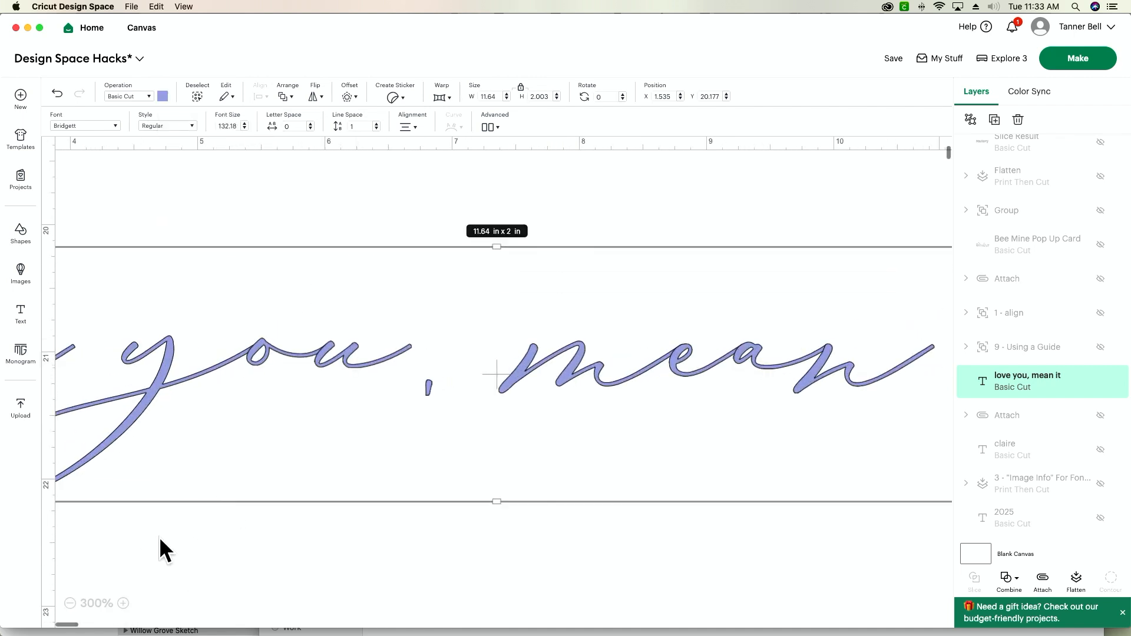
pyautogui.hscroll(-10, 161, 536)
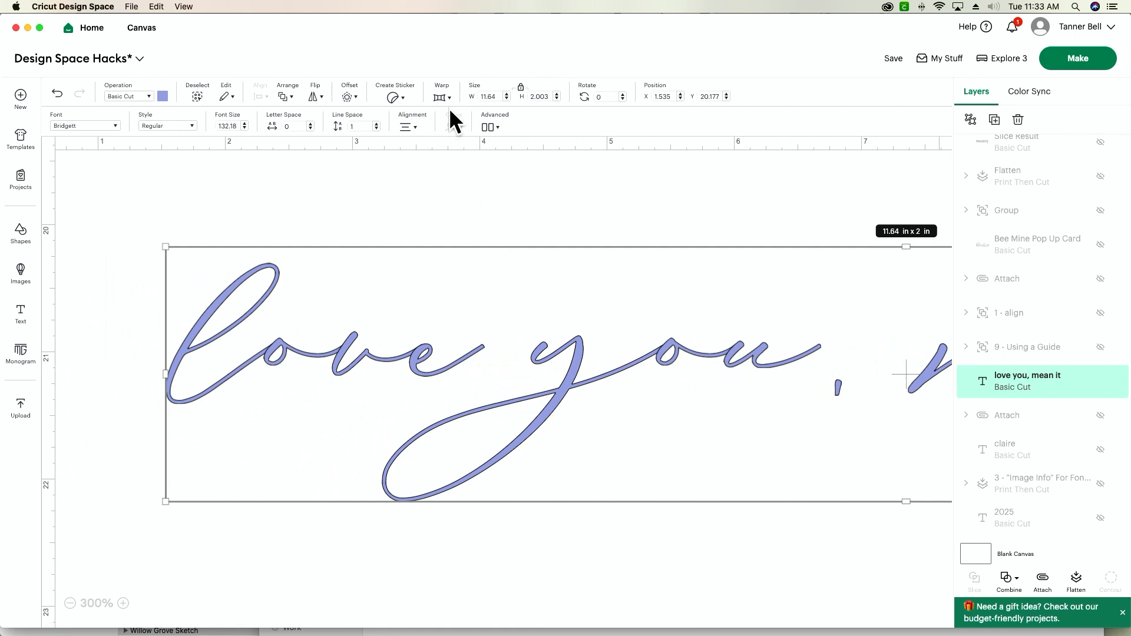
pyautogui.click(349, 96)
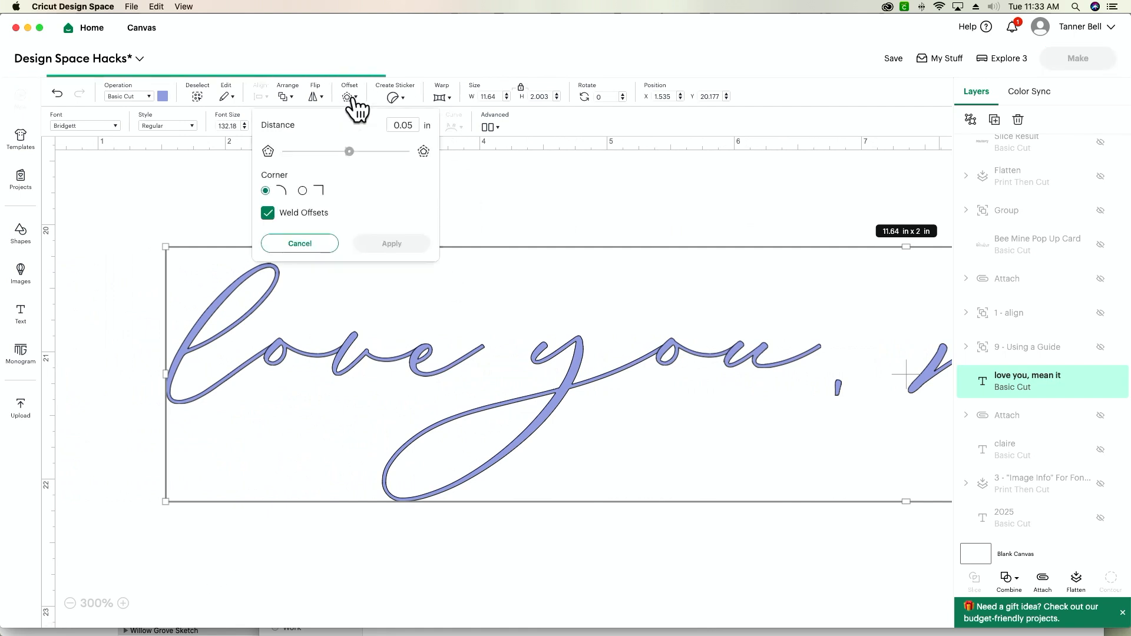
pyautogui.click(412, 125)
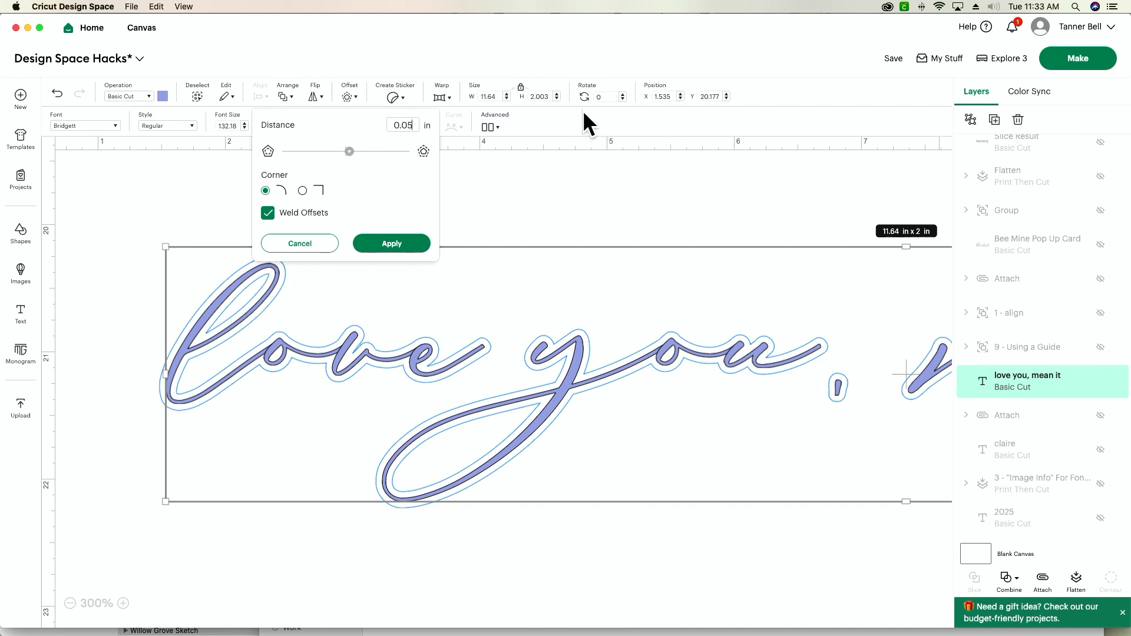
pyautogui.press('BackSpace')
pyautogui.write('1')
pyautogui.press('Tab')
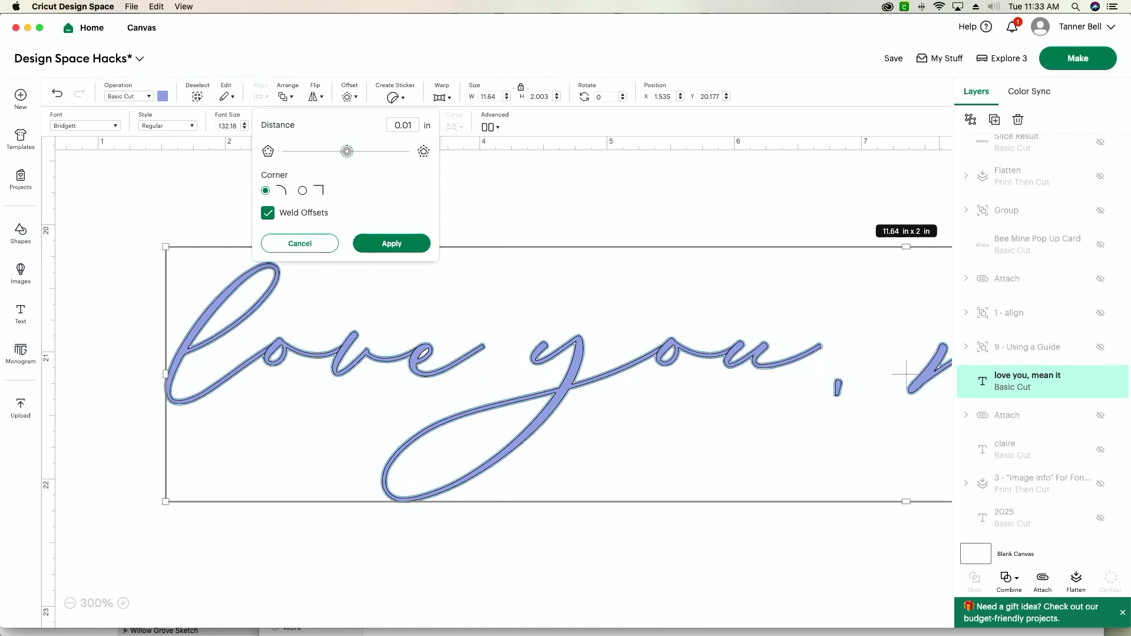
# Try an offset distance of 0.02 in around the script text
pyautogui.click(415, 125)
pyautogui.press('BackSpace')
pyautogui.press('Tab')
pyautogui.click(415, 125)
pyautogui.write('2')
pyautogui.press('Tab')
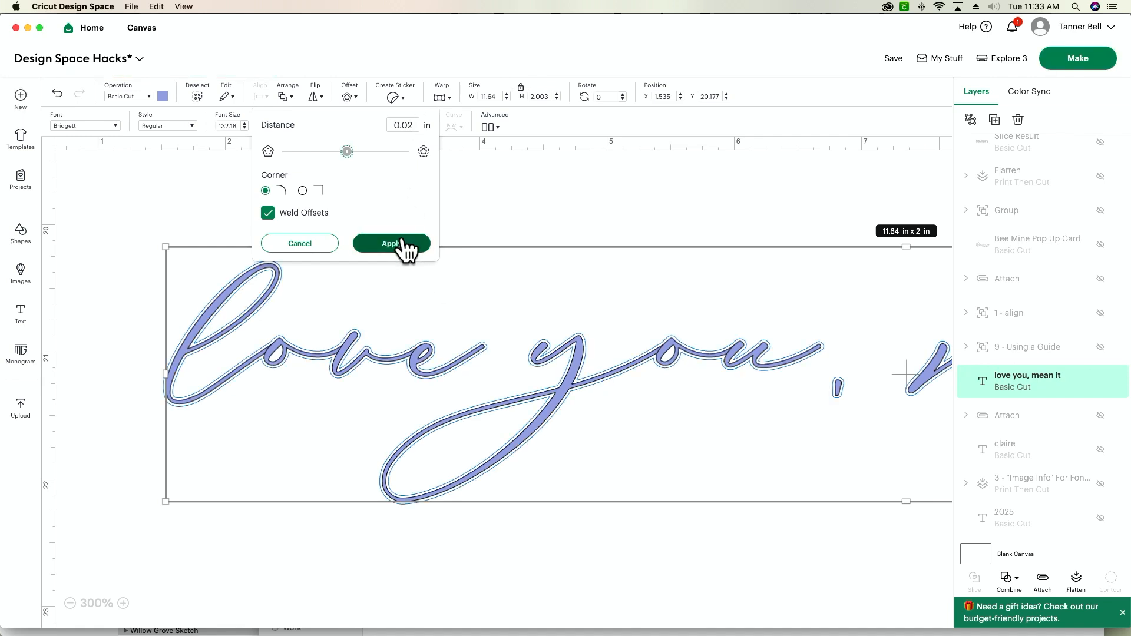
# Set the offset distance to 0.01 in and apply the offset to the script text
pyautogui.click(414, 124)
pyautogui.press('BackSpace')
pyautogui.write('1')
pyautogui.press('Tab')
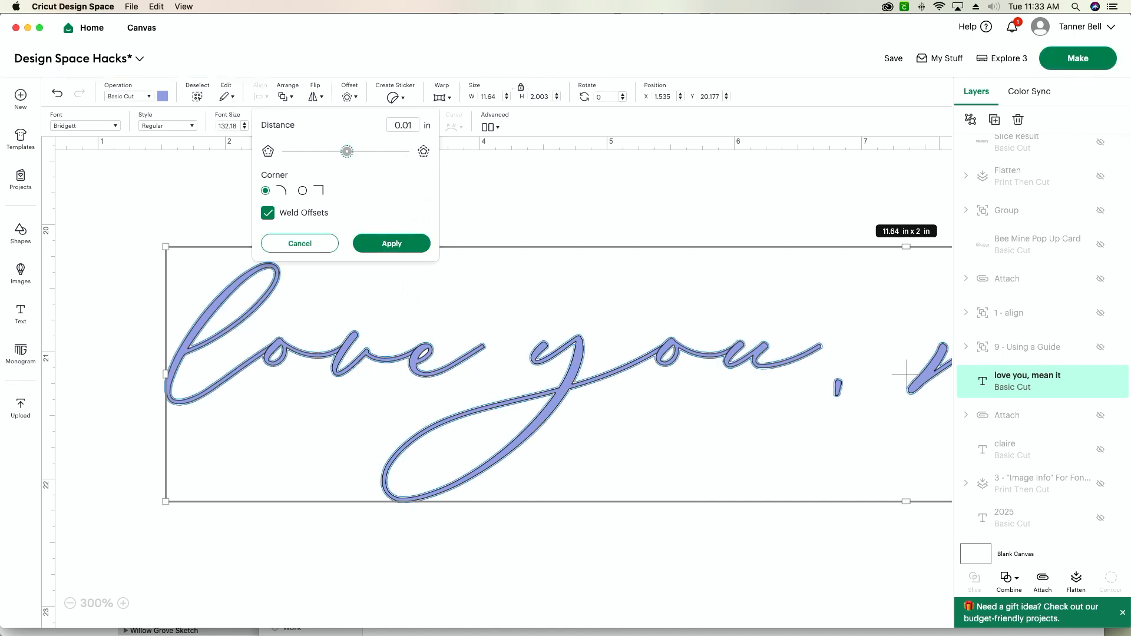
pyautogui.click(393, 246)
pyautogui.click(445, 198)
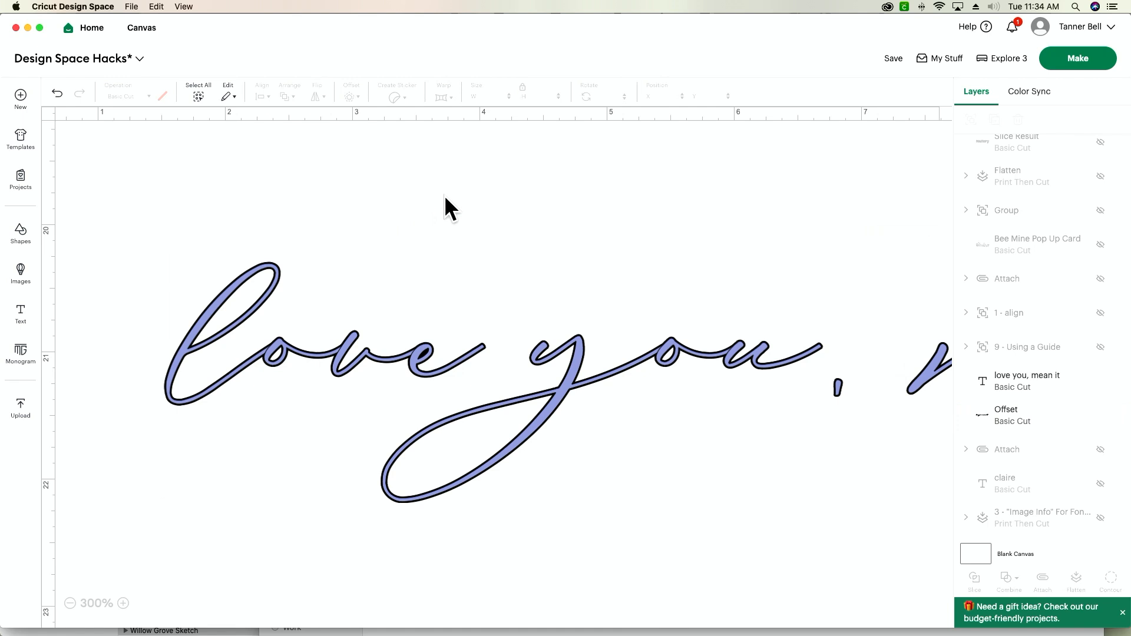
# Recolour the black offset layer to the same light periwinkle blue as the script text
pyautogui.click(1008, 419)
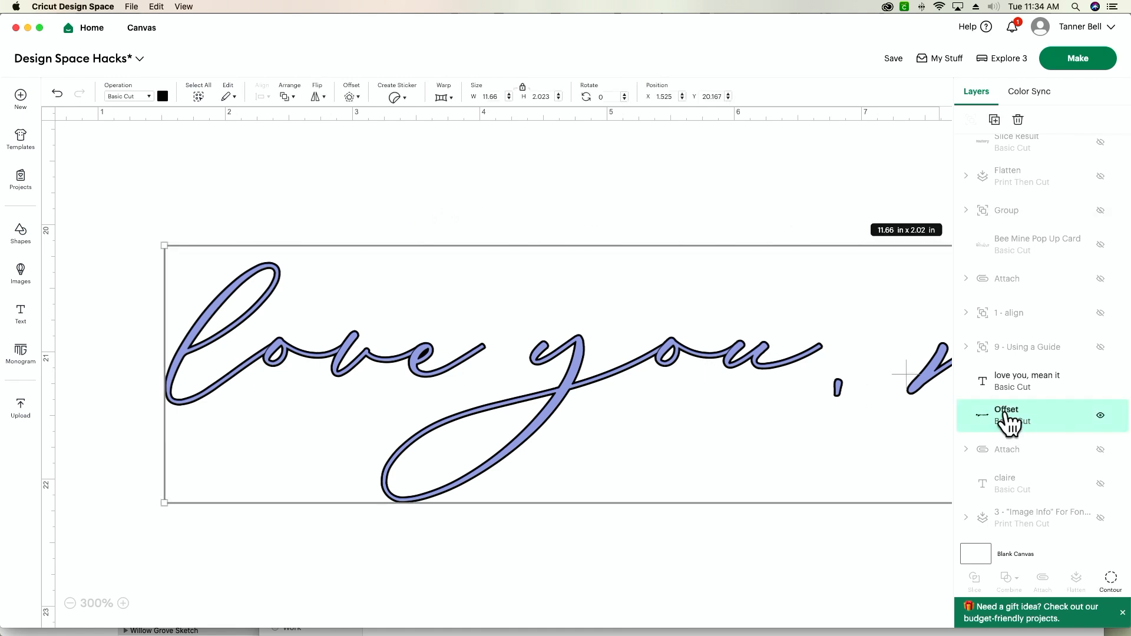
pyautogui.click(163, 97)
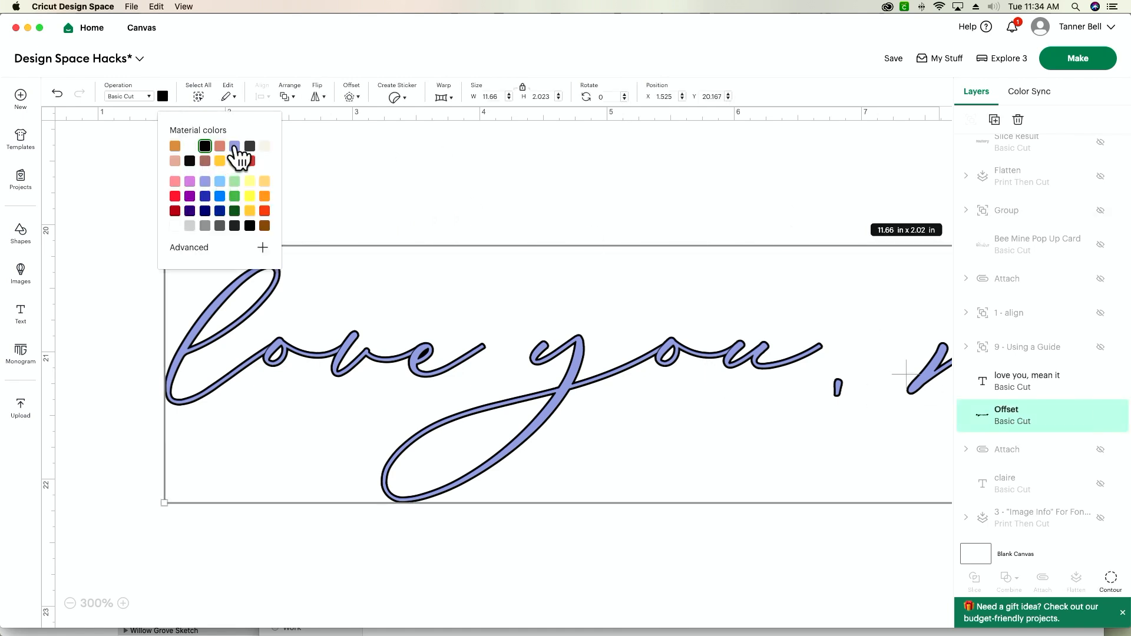
pyautogui.click(234, 146)
# Combine the "love you, mean it" text and its offset into one shape with Unite
pyautogui.moveTo(492, 176); pyautogui.dragTo(159, 532)
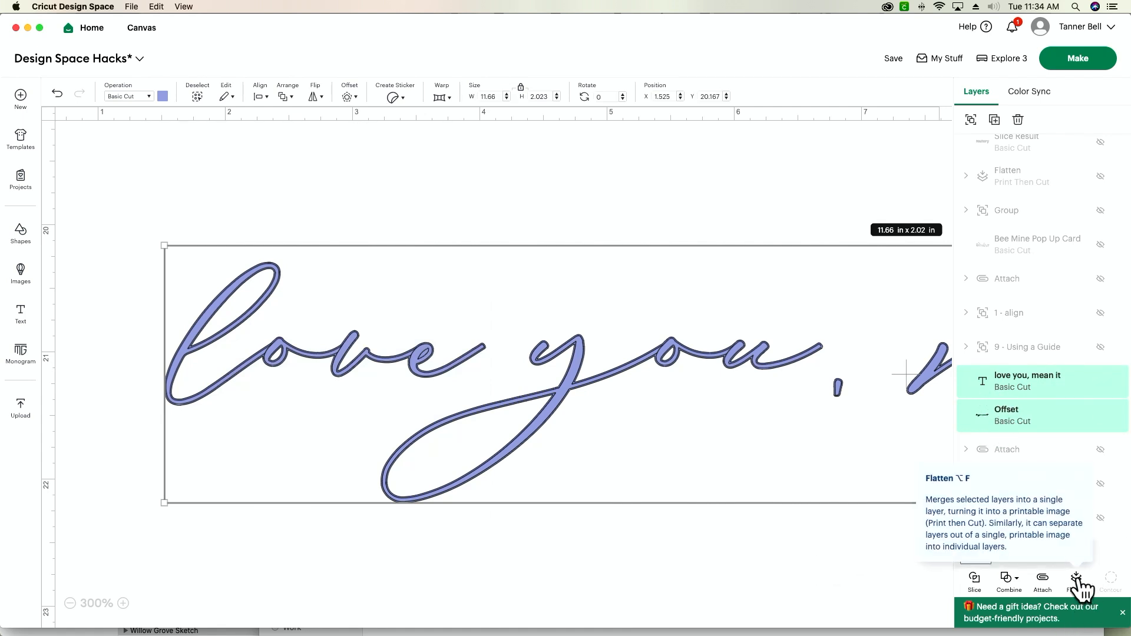
pyautogui.click(1009, 578)
pyautogui.click(1031, 489)
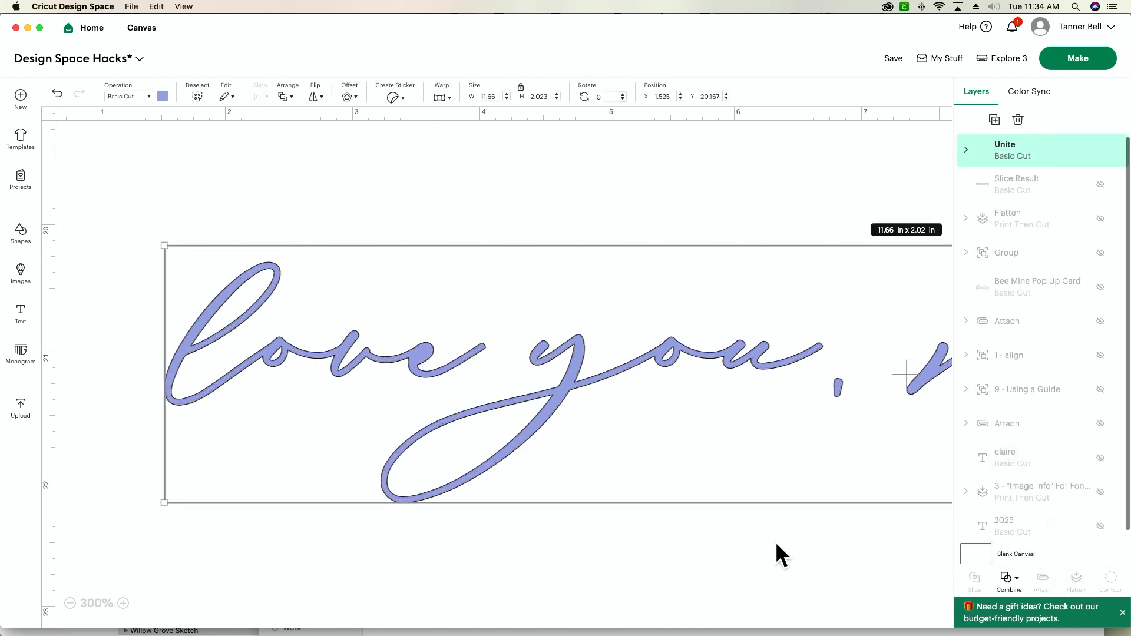
pyautogui.click(69, 603)
pyautogui.click(69, 603)
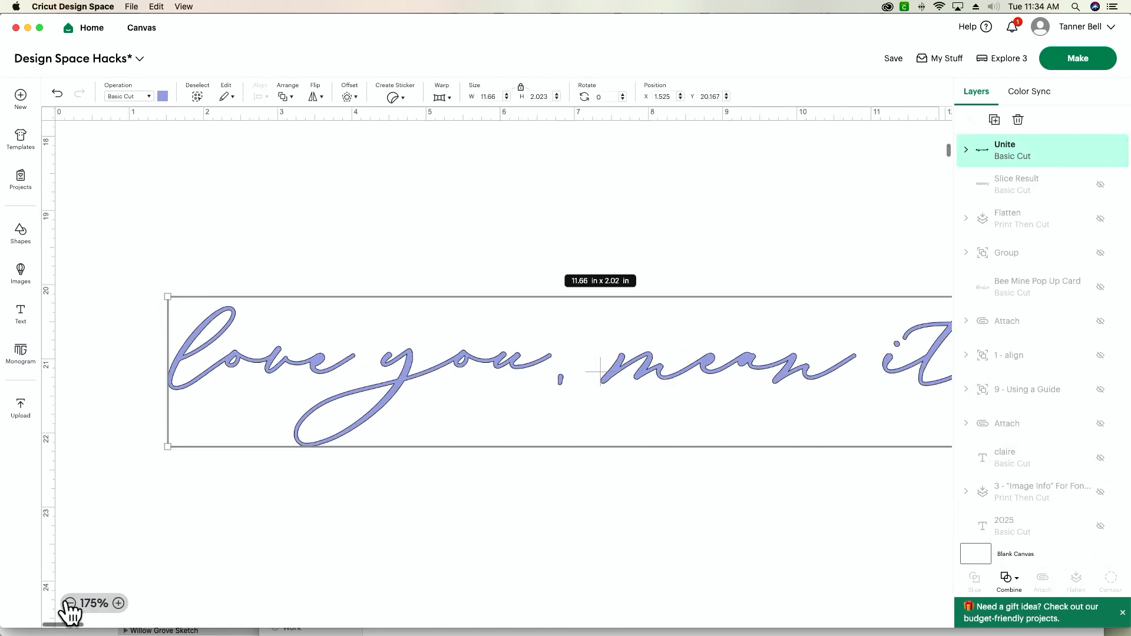
pyautogui.click(70, 603)
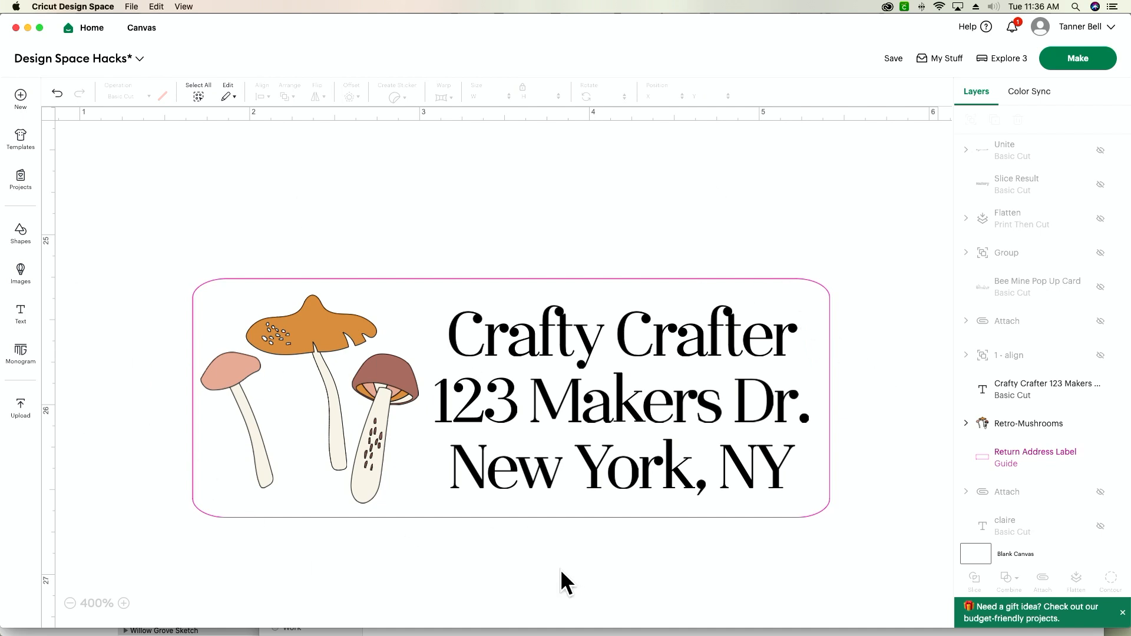
# Search the uploaded images for "pattern" and add Sub_Pattern_Snowflakes to the canvas
pyautogui.click(224, 513)
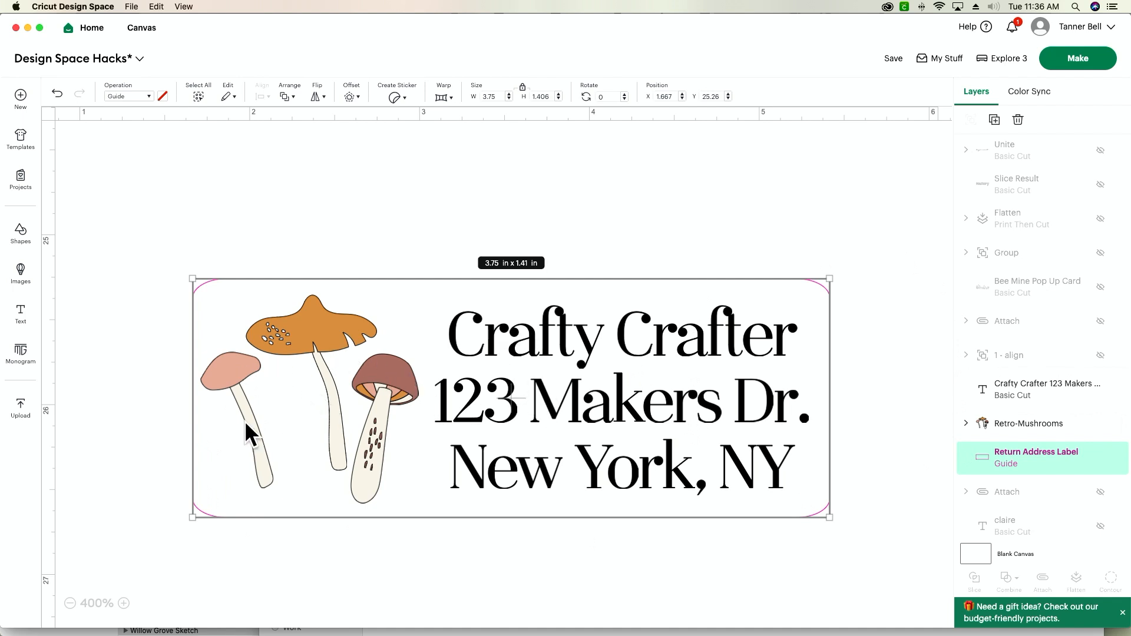
pyautogui.click(20, 409)
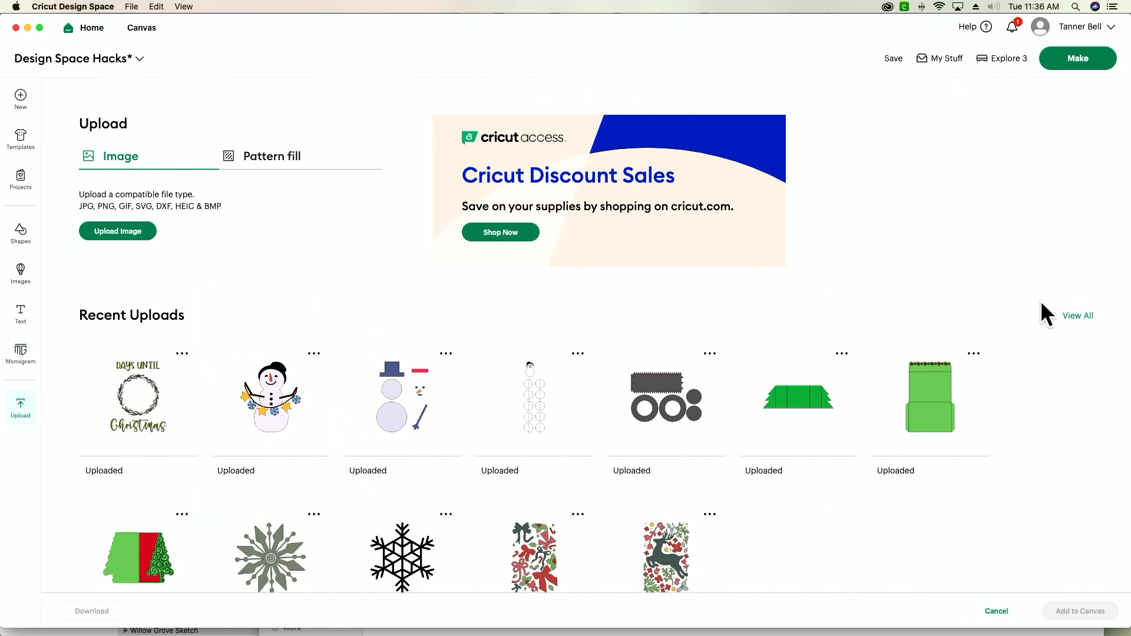
pyautogui.click(1076, 316)
pyautogui.click(948, 163)
pyautogui.write('pattern')
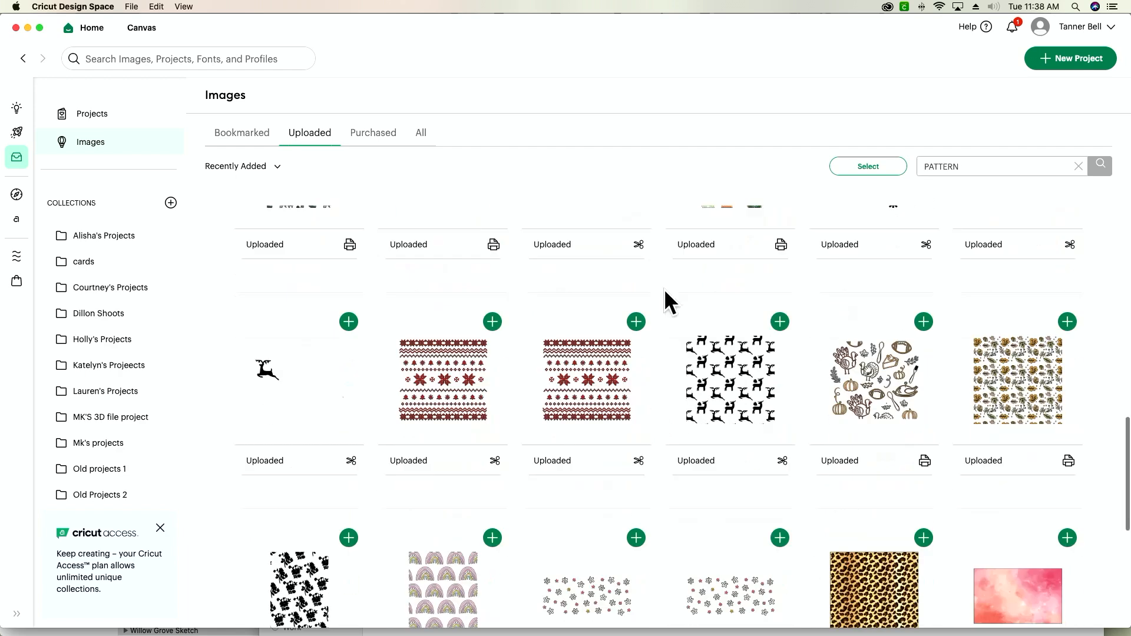
pyautogui.scroll(-5, 664, 292)
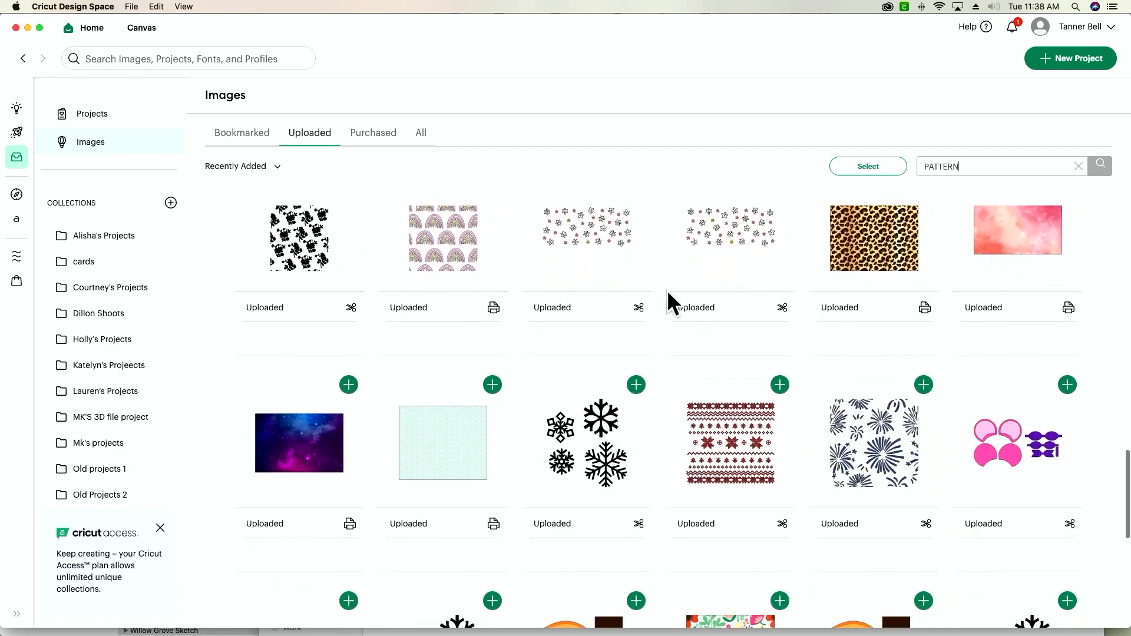
pyautogui.scroll(-1, 530, 365)
pyautogui.click(447, 409)
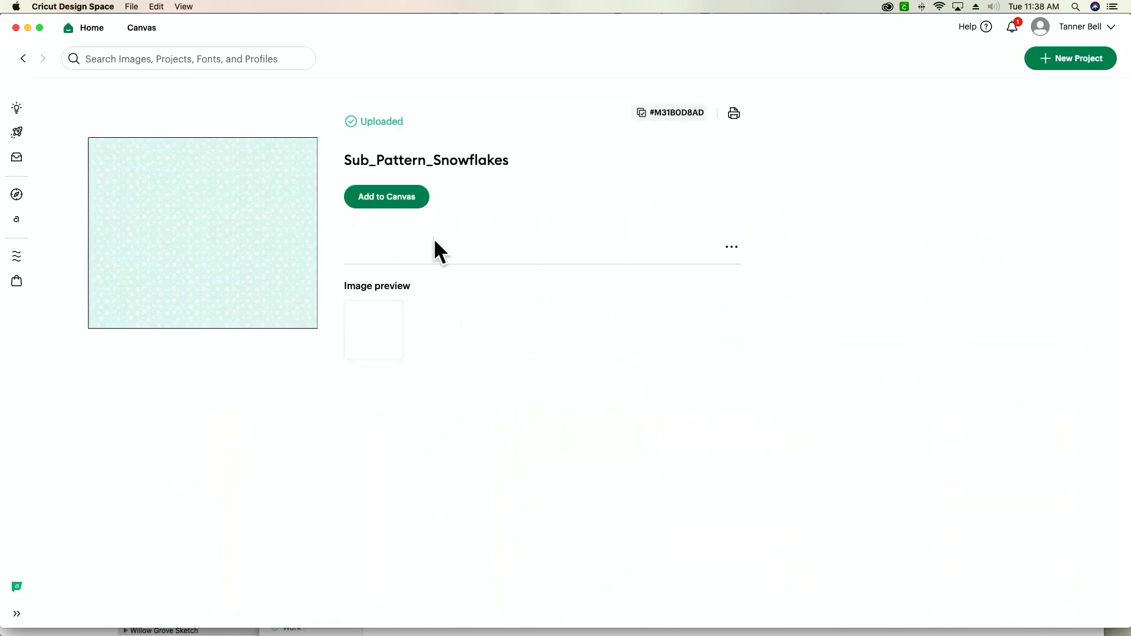
pyautogui.click(408, 200)
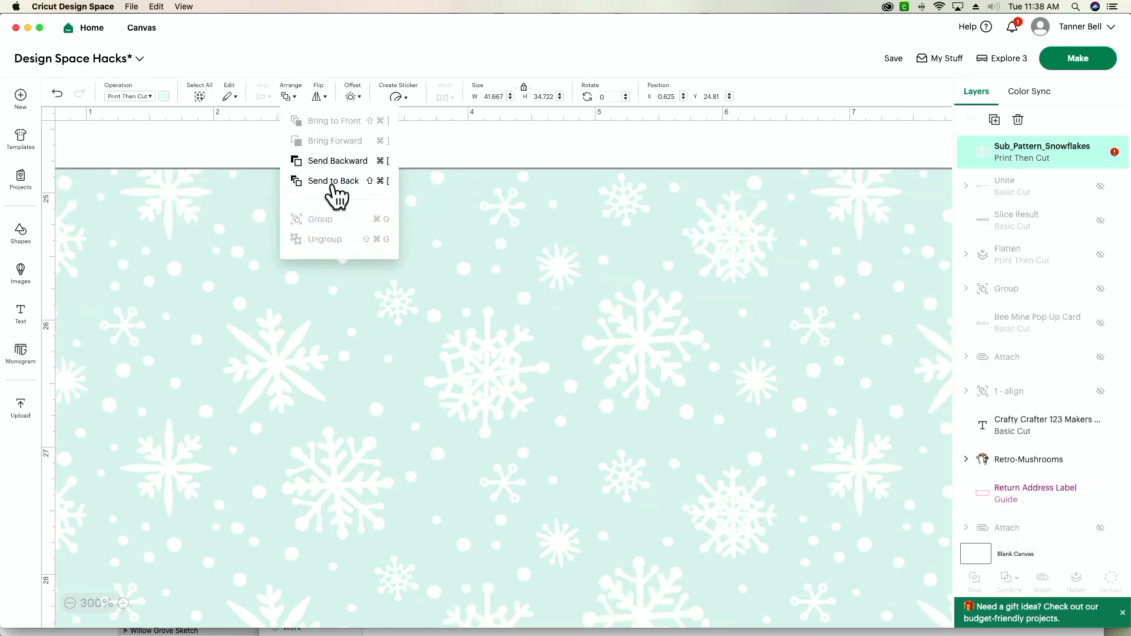
# Send the snowflake pattern to the back and position it so it fills the area behind the return address label
pyautogui.click(333, 182)
pyautogui.hscroll(-3, 595, 456)
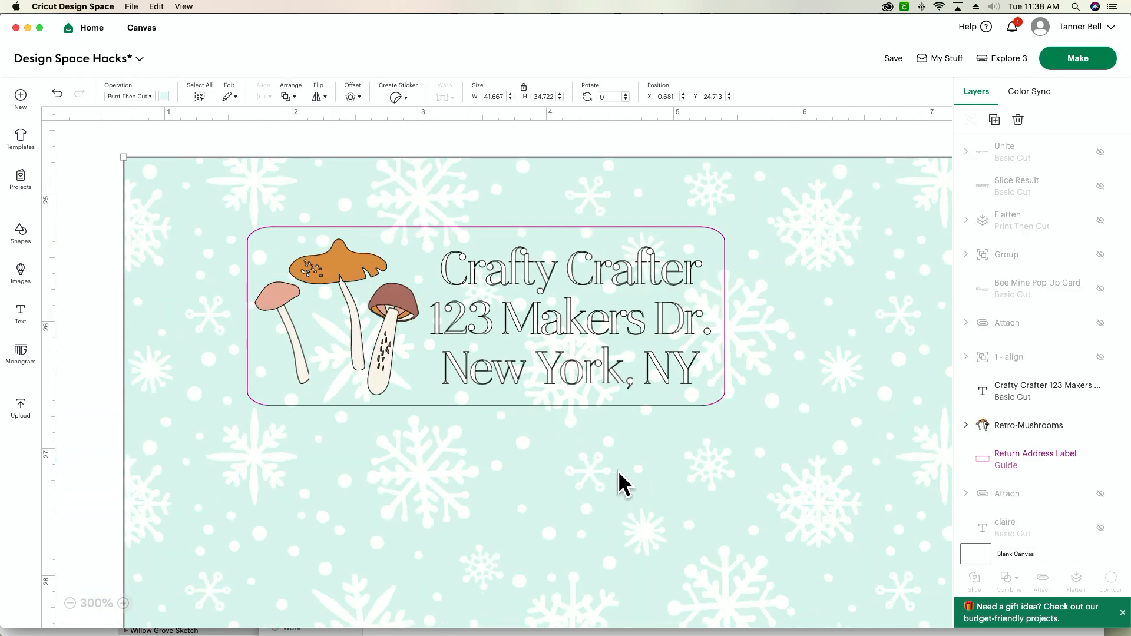
pyautogui.moveTo(617, 469); pyautogui.dragTo(502, 396)
pyautogui.moveTo(490, 505); pyautogui.dragTo(610, 452)
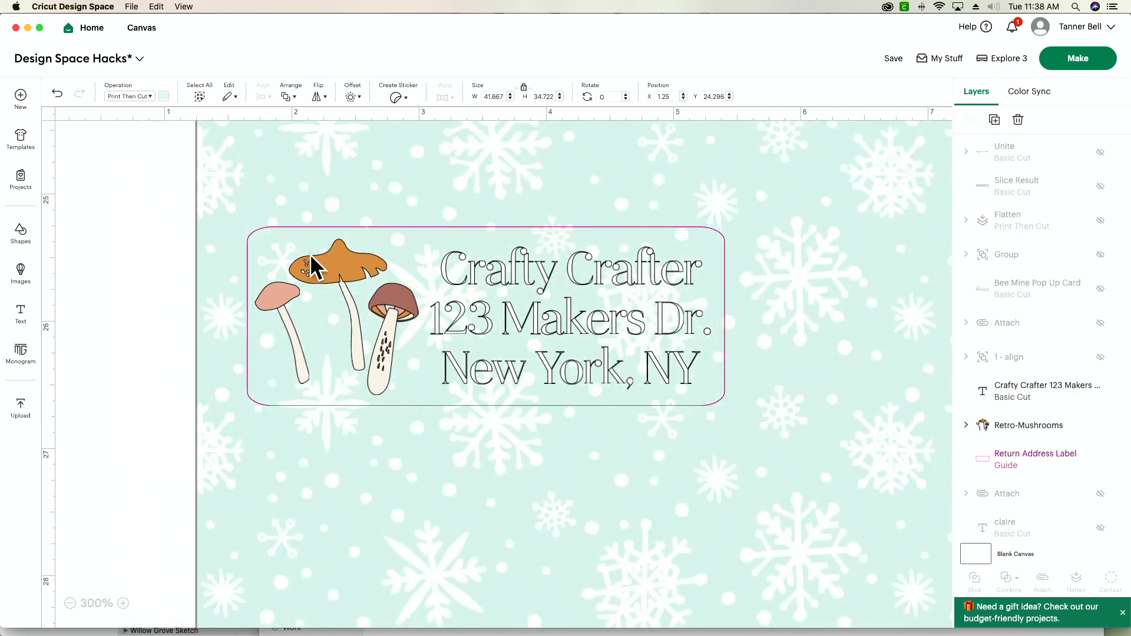
pyautogui.moveTo(486, 498); pyautogui.dragTo(442, 462)
# Switch the Return Address Label outline to Basic Cut and restore it to Guide
pyautogui.moveTo(273, 410); pyautogui.dragTo(276, 402)
pyautogui.moveTo(685, 229)
pyautogui.mouseDown()
pyautogui.moveTo(704, 228)
pyautogui.moveTo(681, 228)
pyautogui.mouseUp()
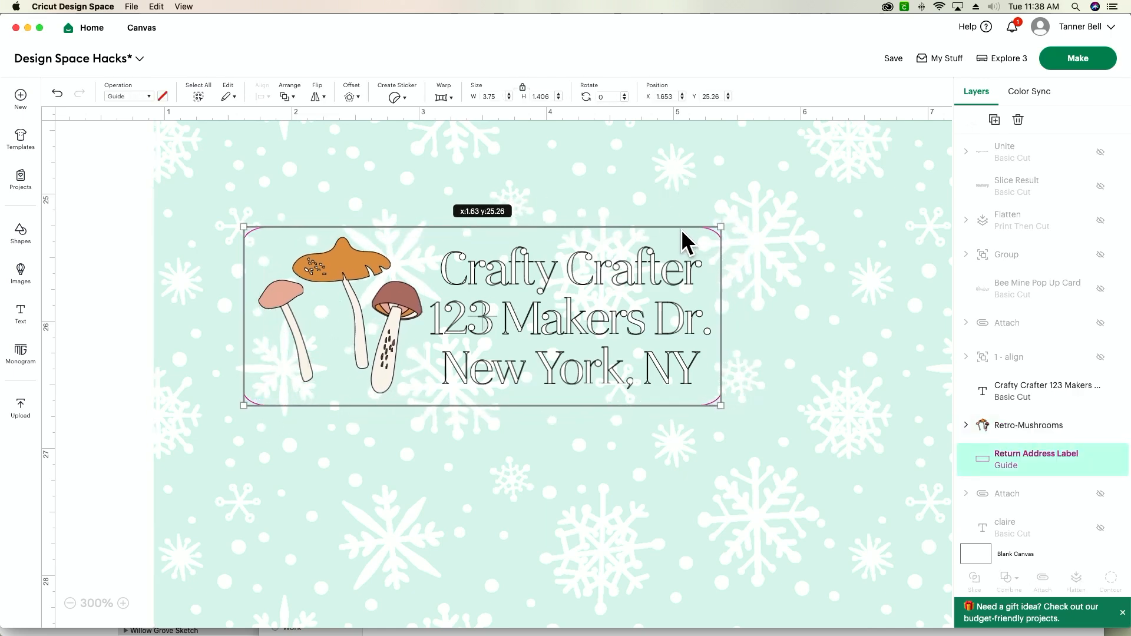
pyautogui.click(114, 98)
pyautogui.click(138, 140)
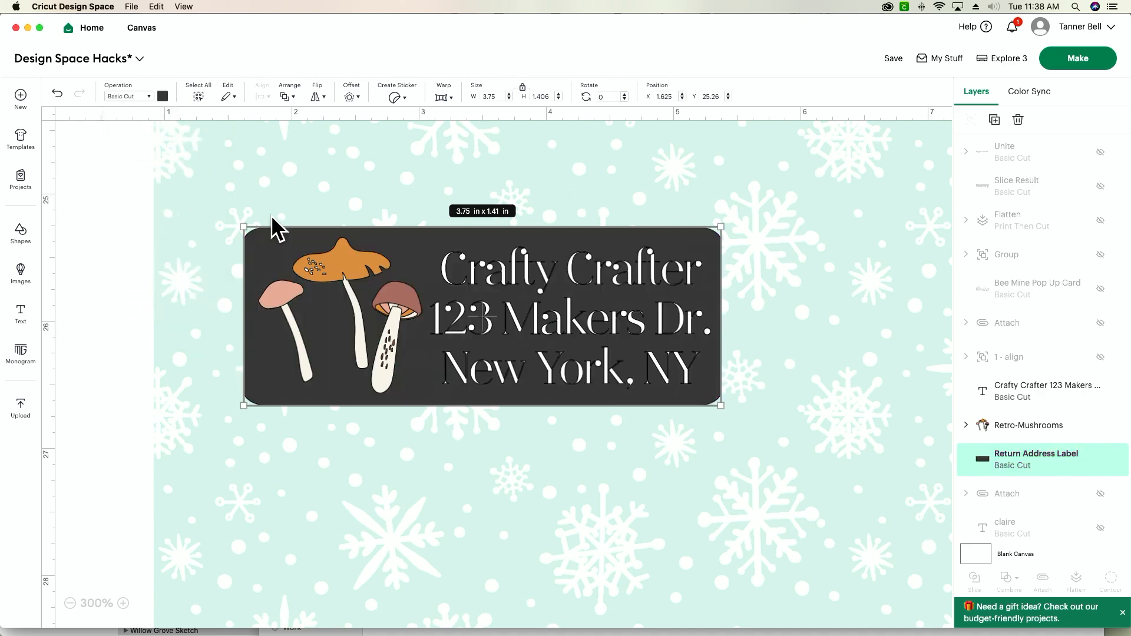
pyautogui.click(128, 97)
pyautogui.click(133, 315)
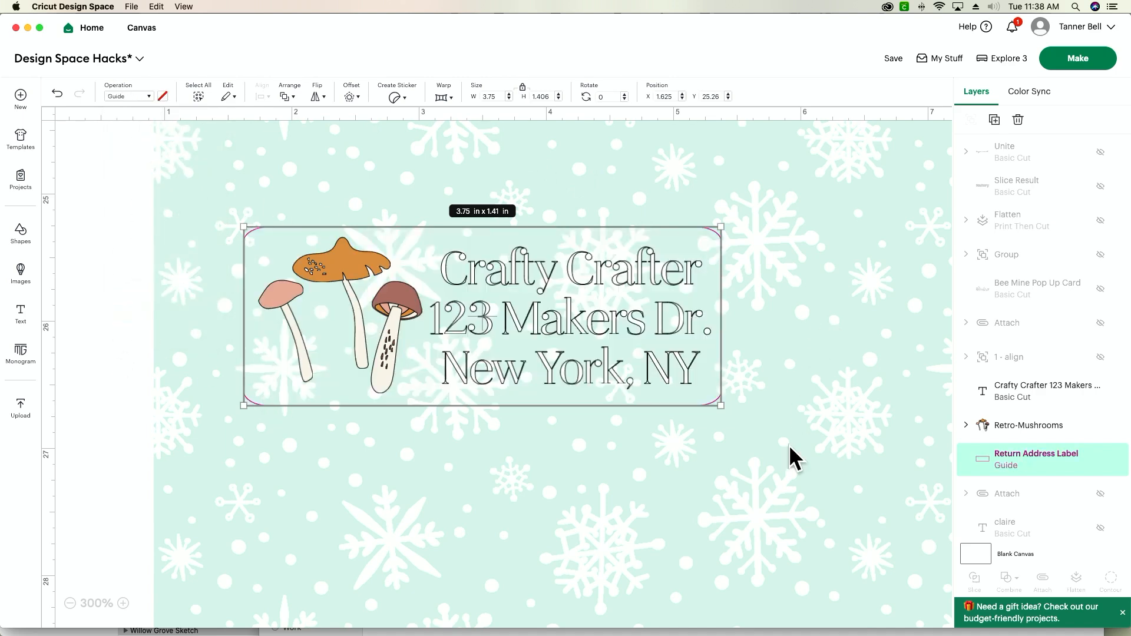
# Slice the snowflake pattern with the Return Address Label guide and delete the surplus pattern outside the label
pyautogui.click(786, 469)
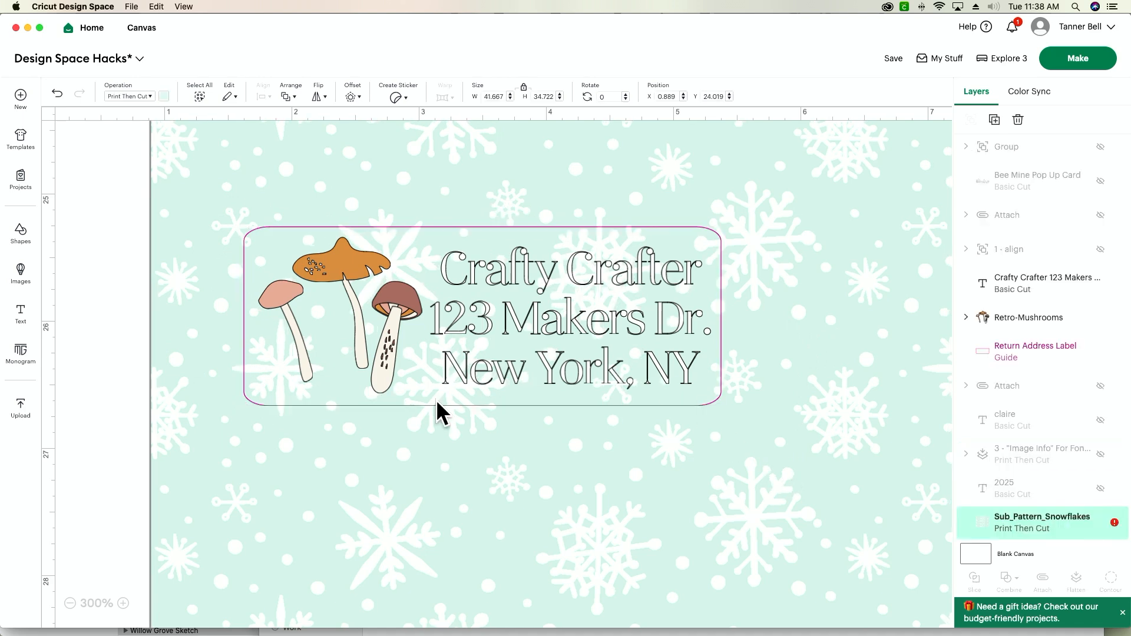
pyautogui.click(291, 398)
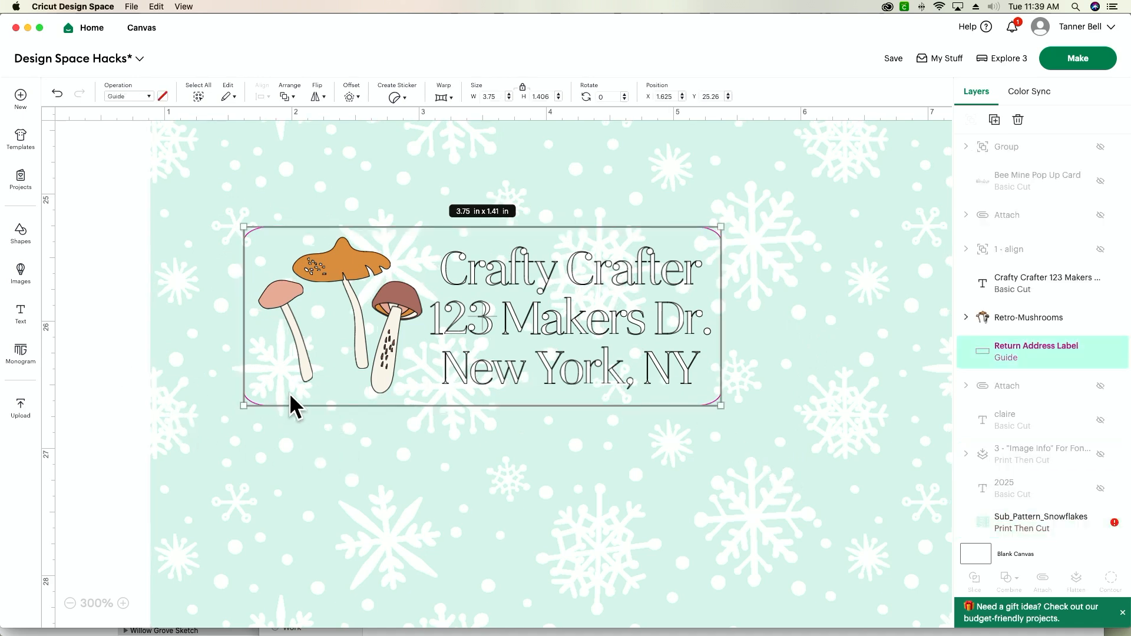
pyautogui.keyDown('shift'); pyautogui.click(318, 506); pyautogui.keyUp('shift')
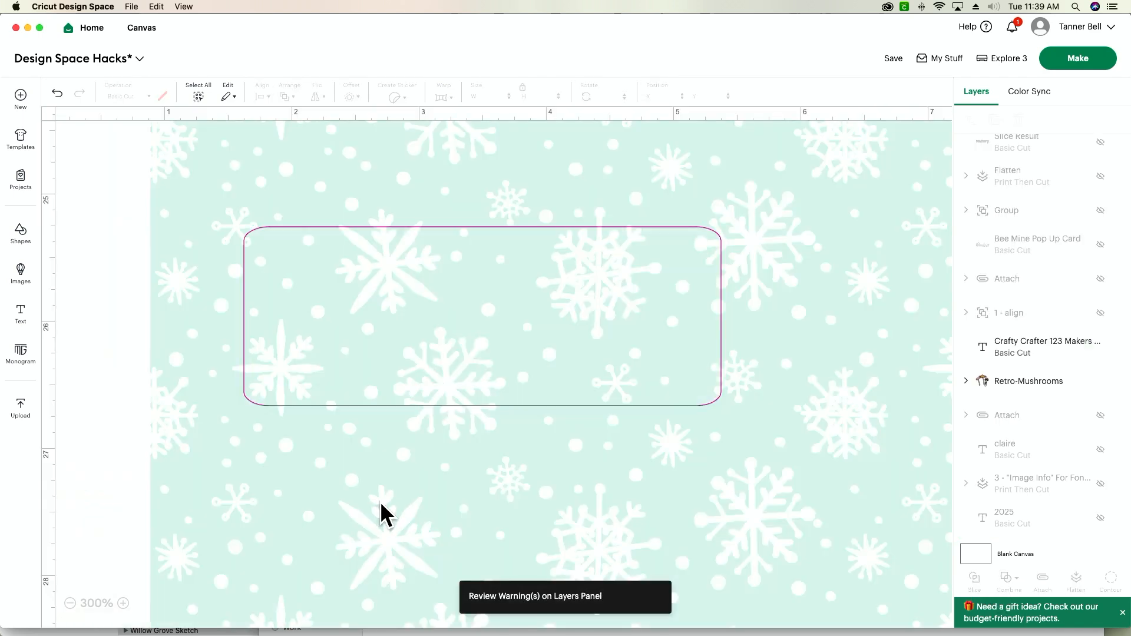
pyautogui.click(380, 501)
pyautogui.press('Delete')
# Send the leftover guide outline behind the sliced snowflake label, uncover it by moving the label below the artwork, and delete it
pyautogui.click(365, 360)
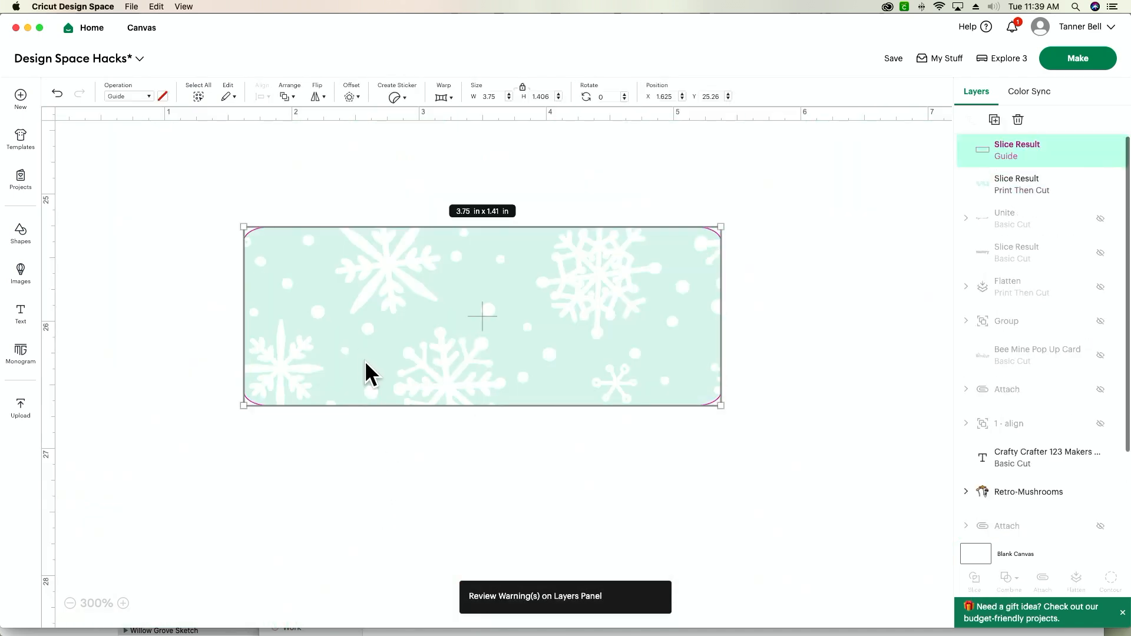
pyautogui.click(291, 96)
pyautogui.click(330, 182)
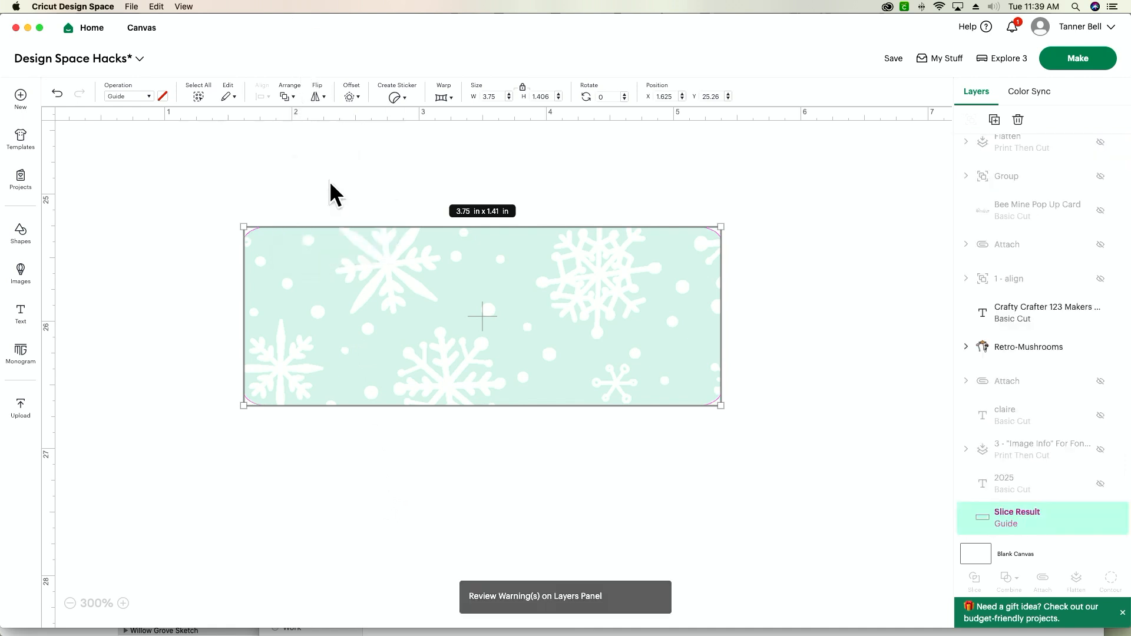
pyautogui.click(355, 518)
pyautogui.moveTo(283, 380); pyautogui.dragTo(258, 546)
pyautogui.moveTo(244, 378); pyautogui.dragTo(119, 407)
pyautogui.press('Delete')
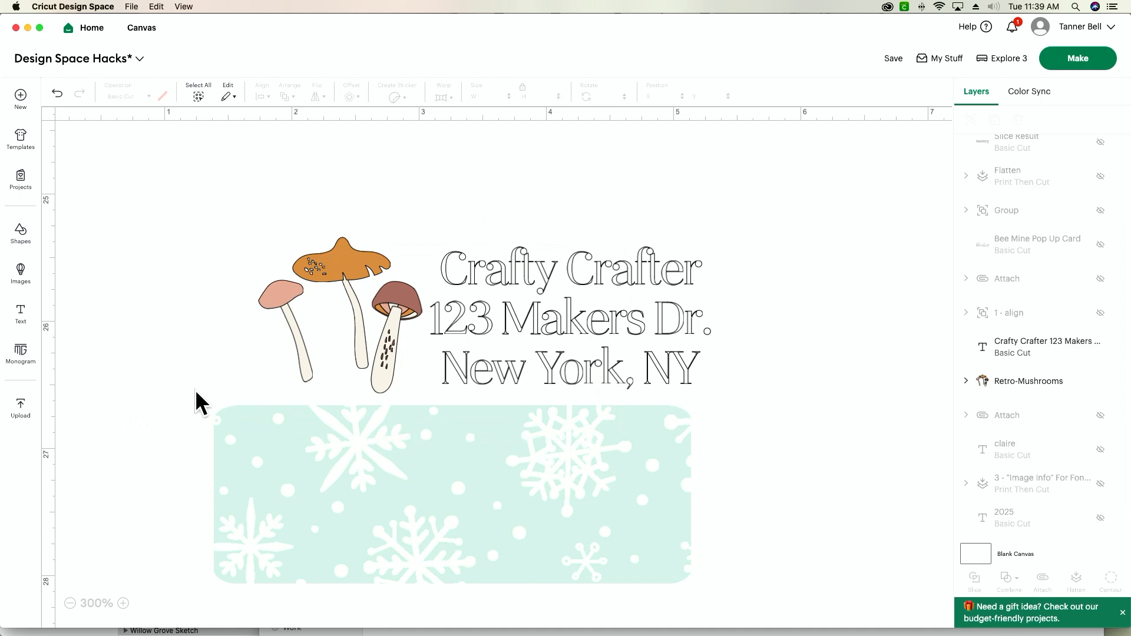
# Move the sliced snowflake label back onto the mushrooms and address text and send it to the back
pyautogui.moveTo(386, 512); pyautogui.dragTo(418, 328)
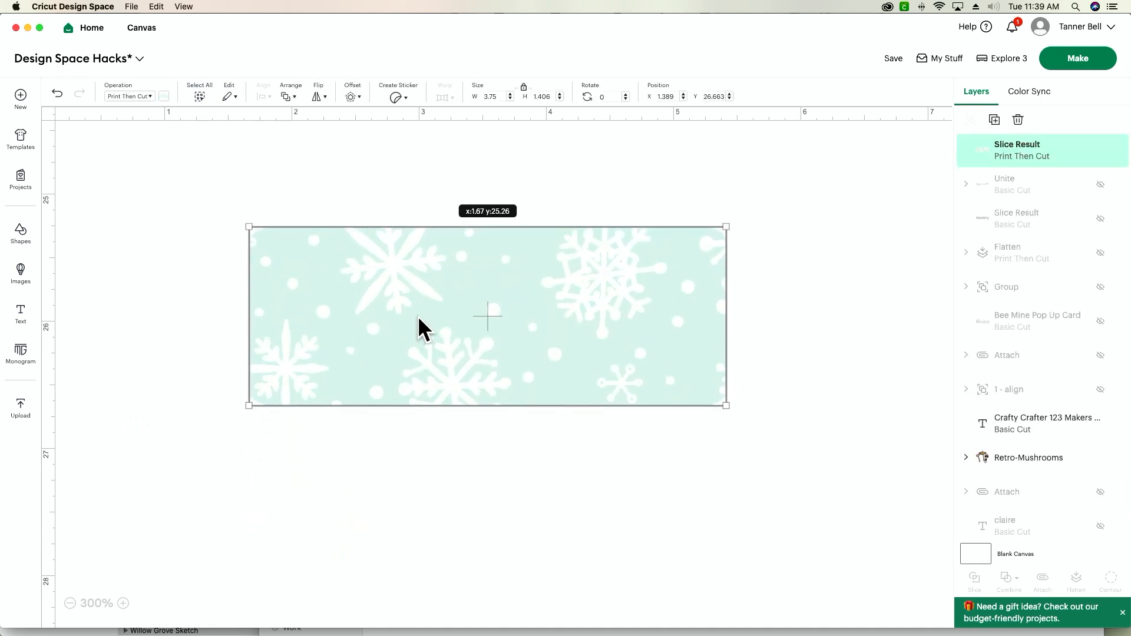
pyautogui.click(281, 93)
pyautogui.click(316, 180)
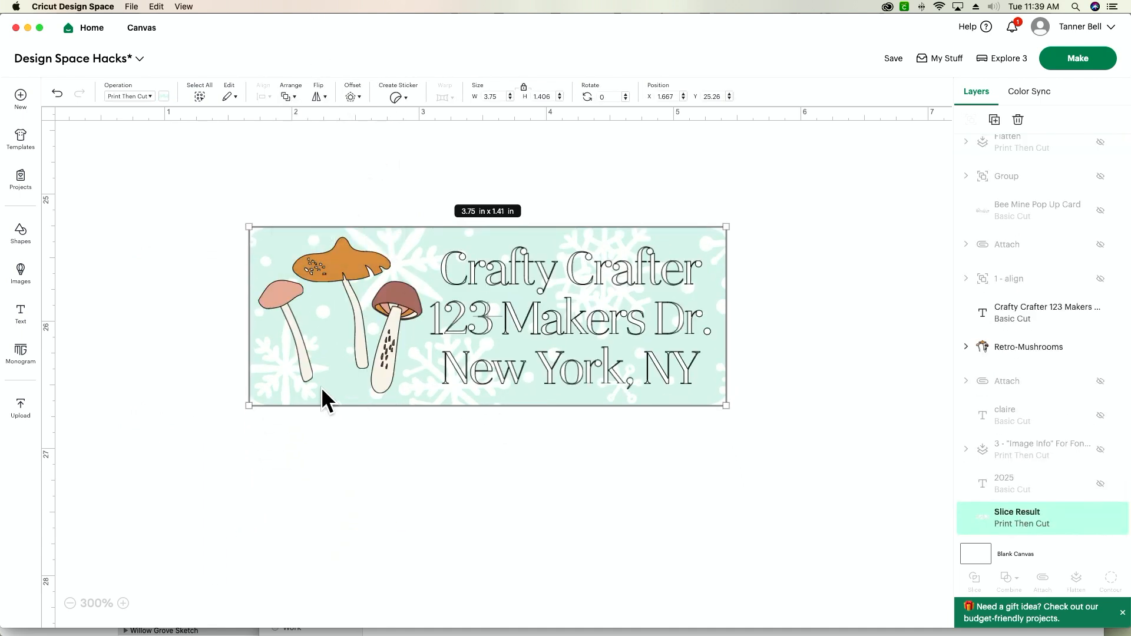
# Flatten the snowflake label, mushrooms and address text into one Print Then Cut layer and move it toward the canvas's upper-left area
pyautogui.click(628, 470)
pyautogui.moveTo(729, 469); pyautogui.dragTo(200, 203)
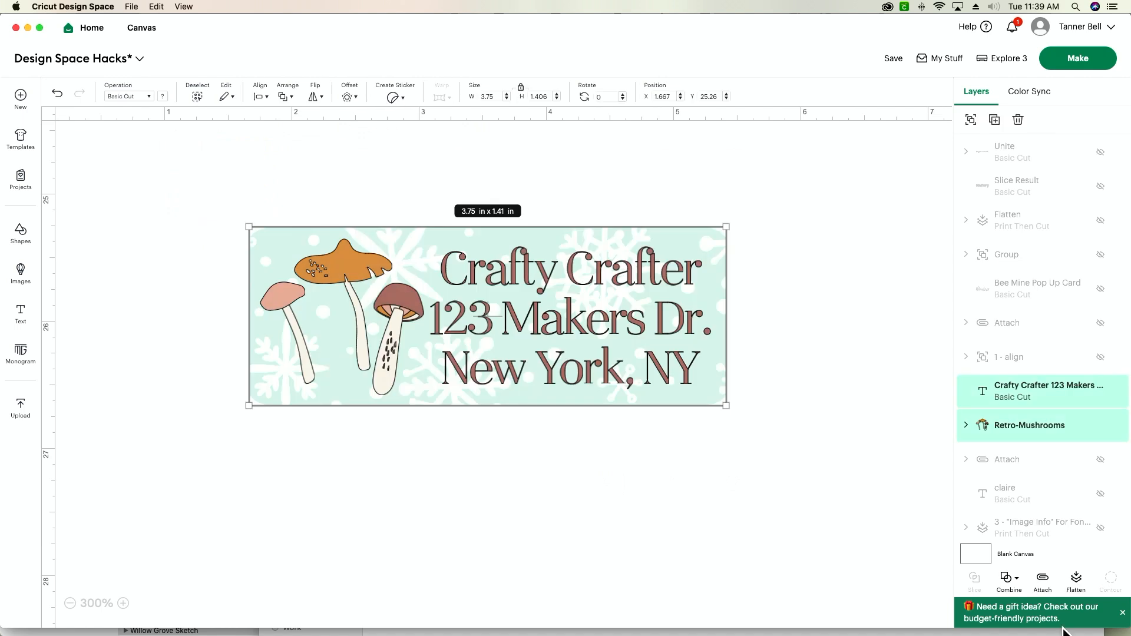
pyautogui.click(1076, 582)
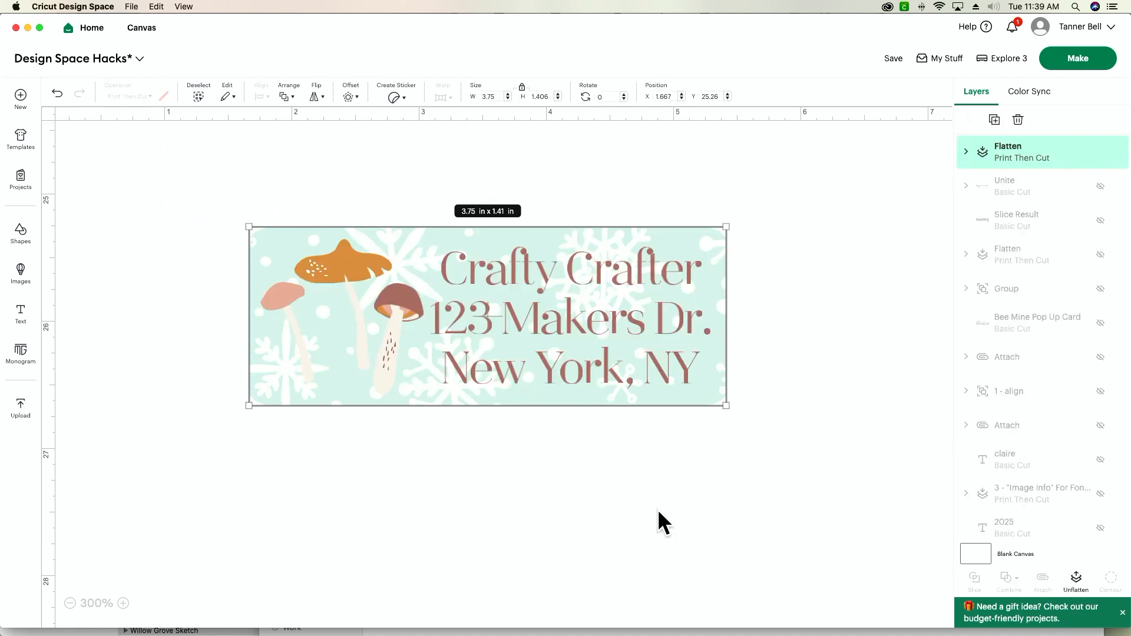
pyautogui.moveTo(518, 366); pyautogui.dragTo(376, 307)
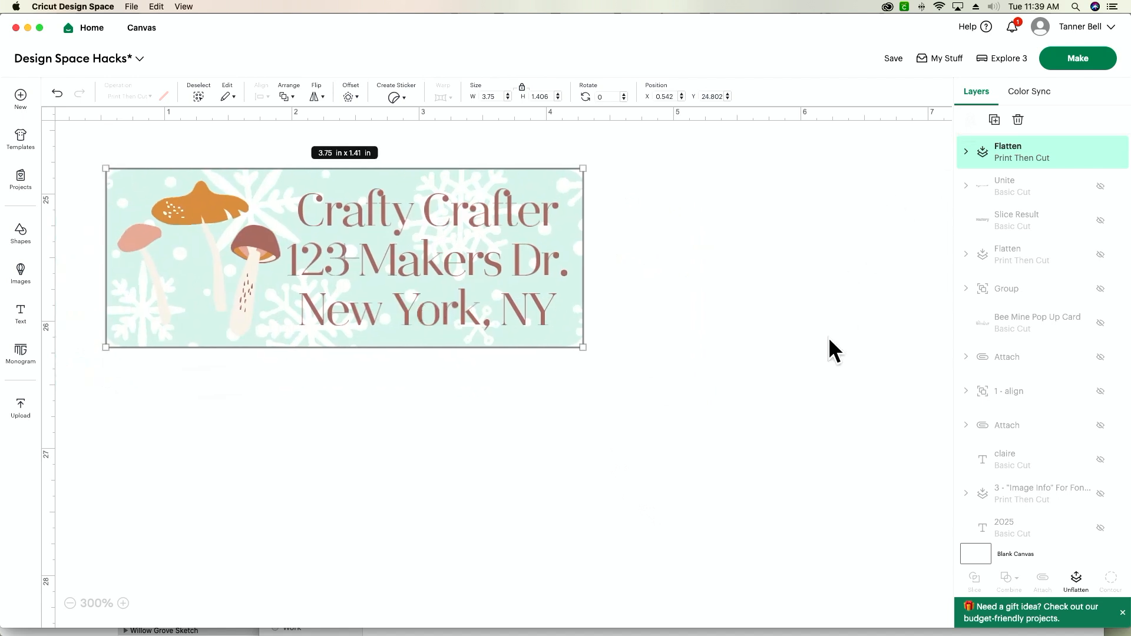
# Send the flattened label to be made on the 8.5 x 11 in mat and open its print setup
pyautogui.click(1057, 65)
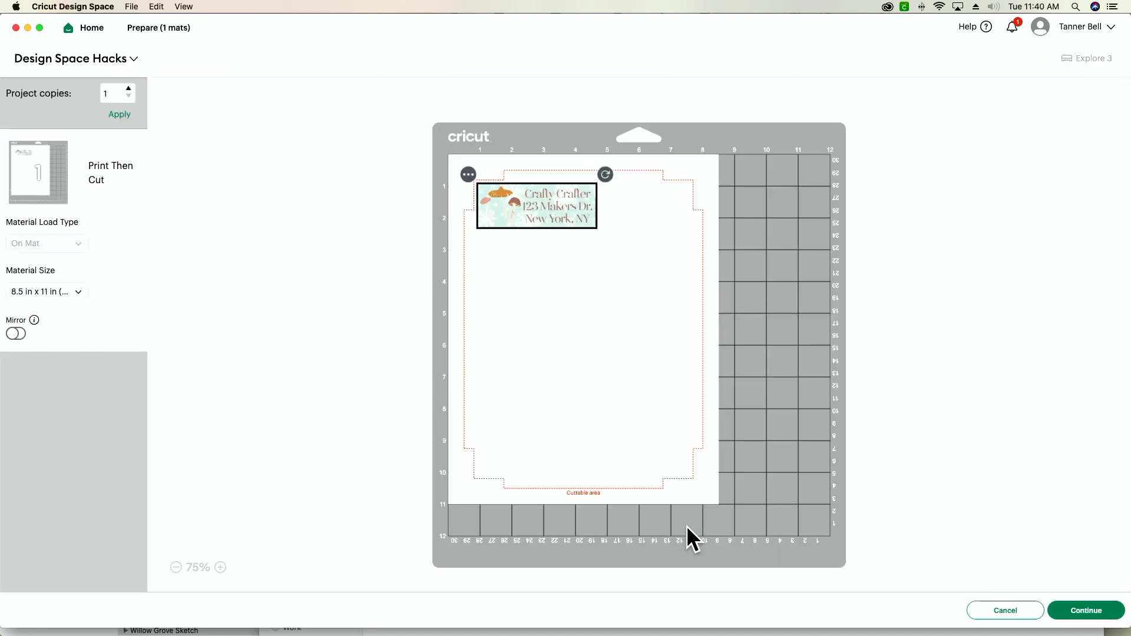
pyautogui.click(1075, 611)
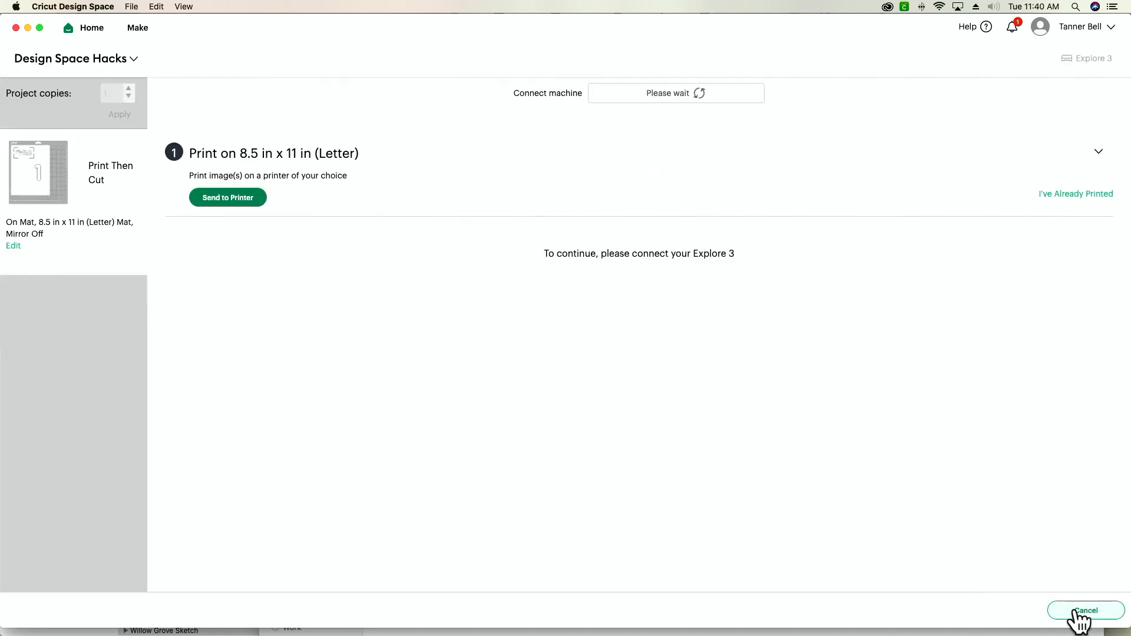
pyautogui.click(238, 198)
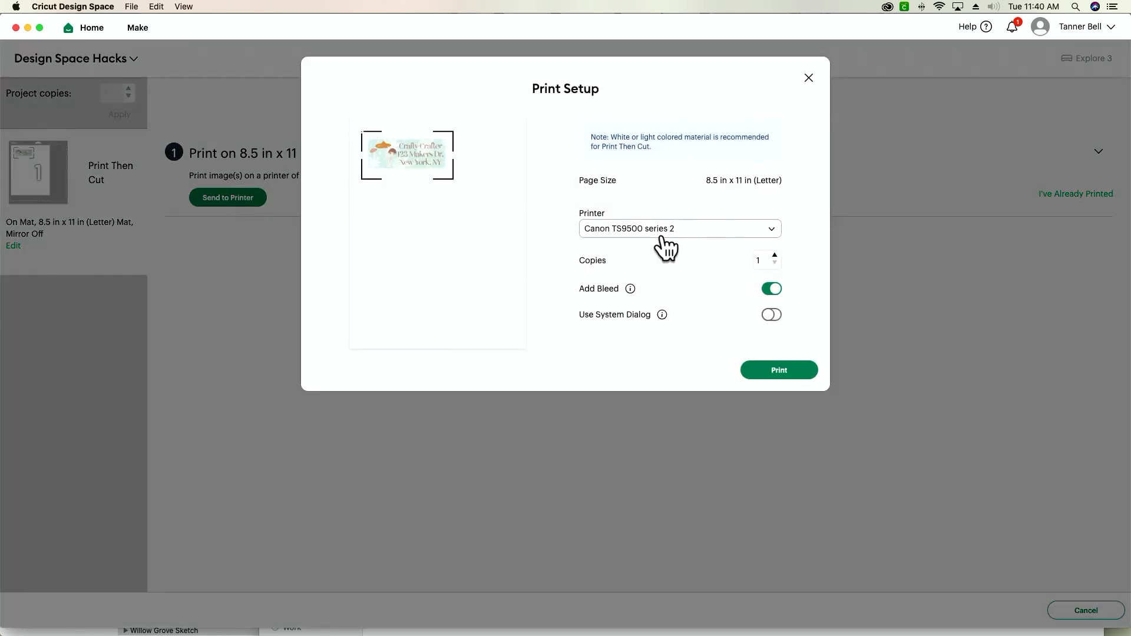
# Turn off Add Bleed, enable Use System Dialog, and start the print
pyautogui.click(771, 289)
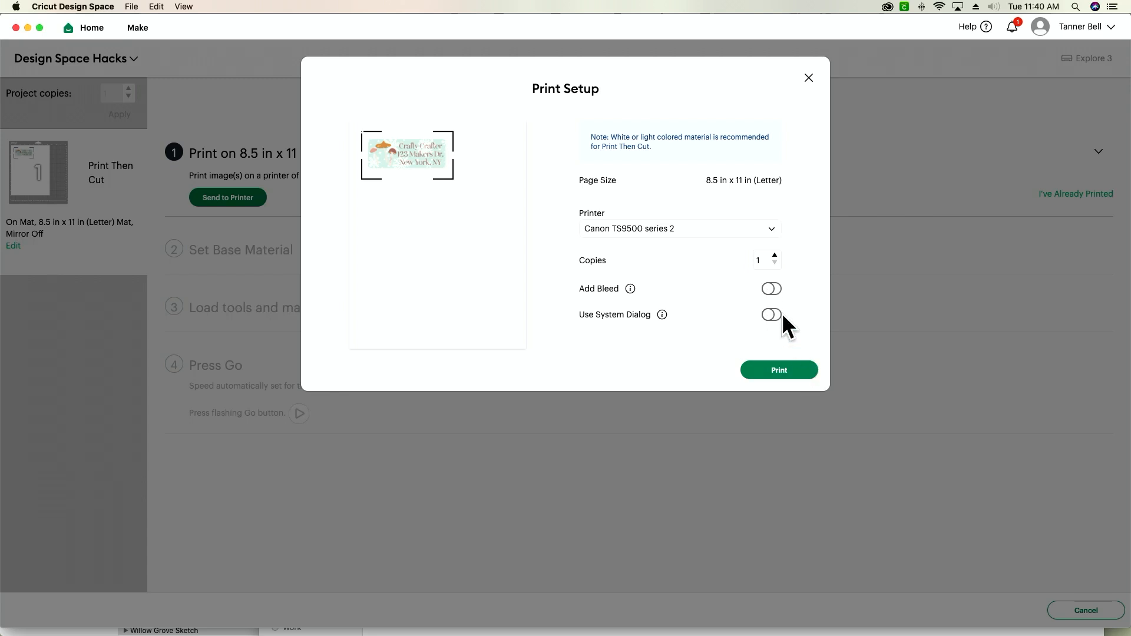
pyautogui.click(777, 316)
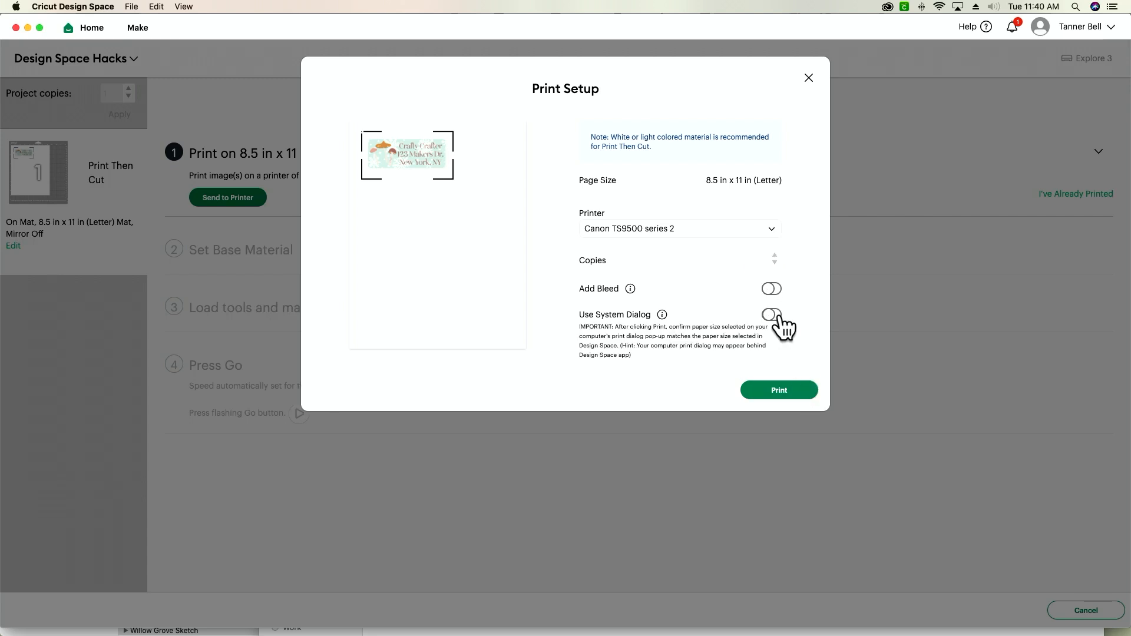
pyautogui.click(789, 390)
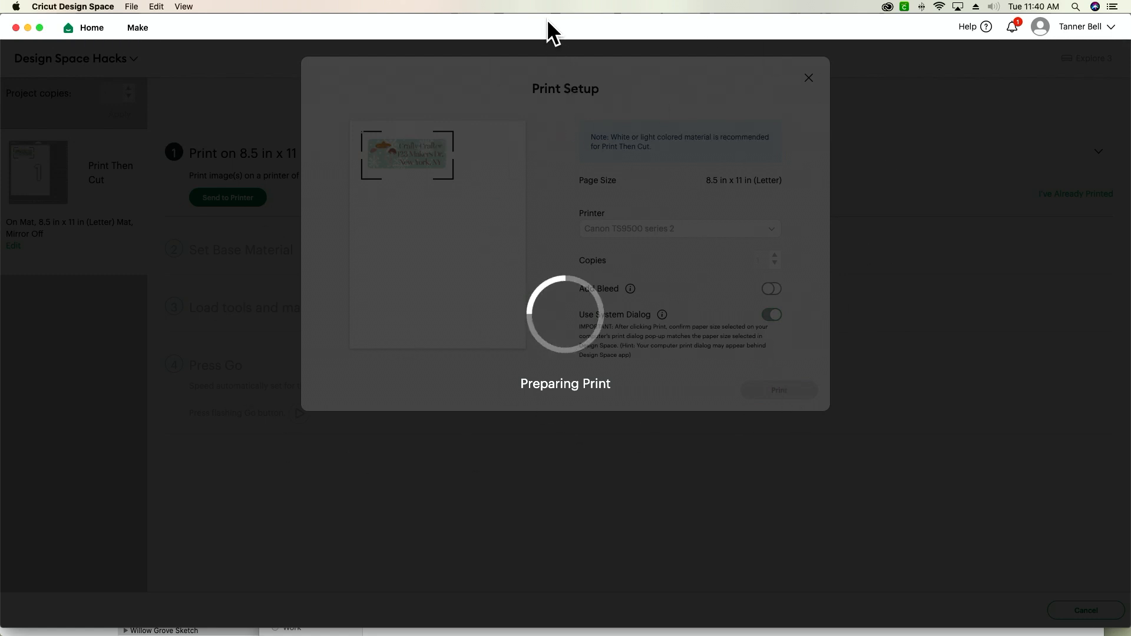
# Uncover the system print dialog behind the Design Space window and set the paper feed to Rear Tray
pyautogui.moveTo(548, 22); pyautogui.dragTo(547, 273)
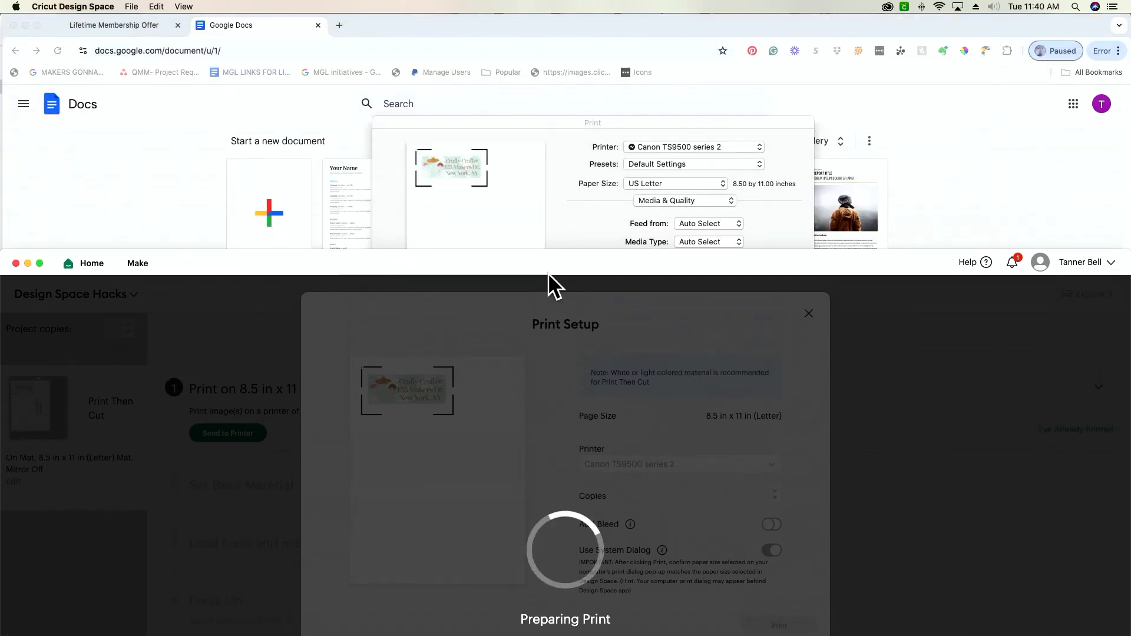
pyautogui.click(551, 209)
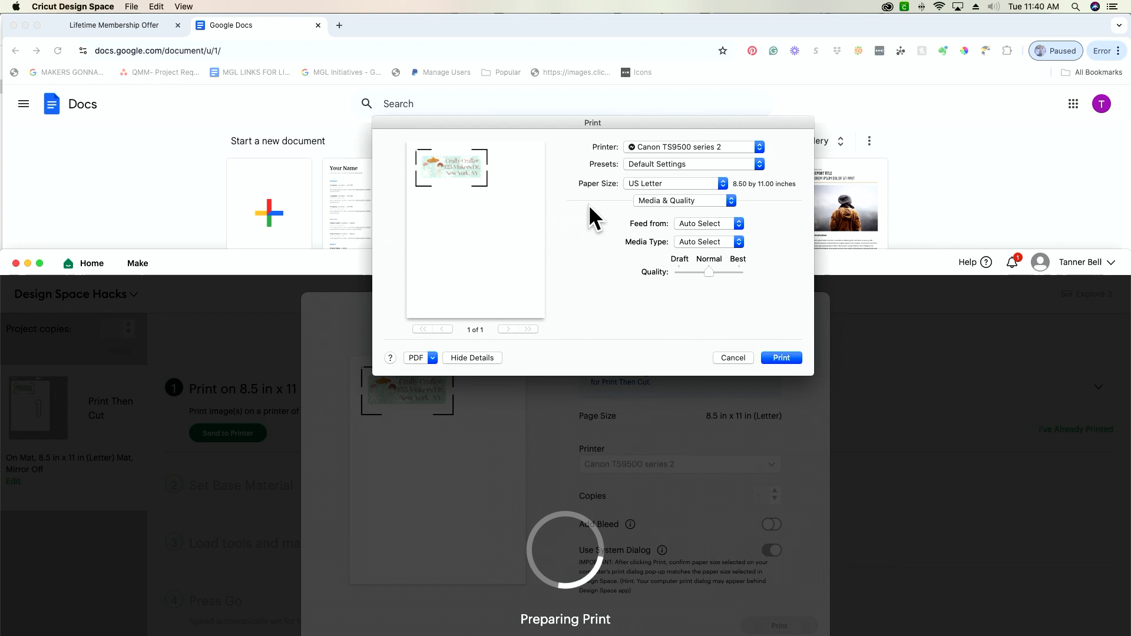
pyautogui.click(683, 221)
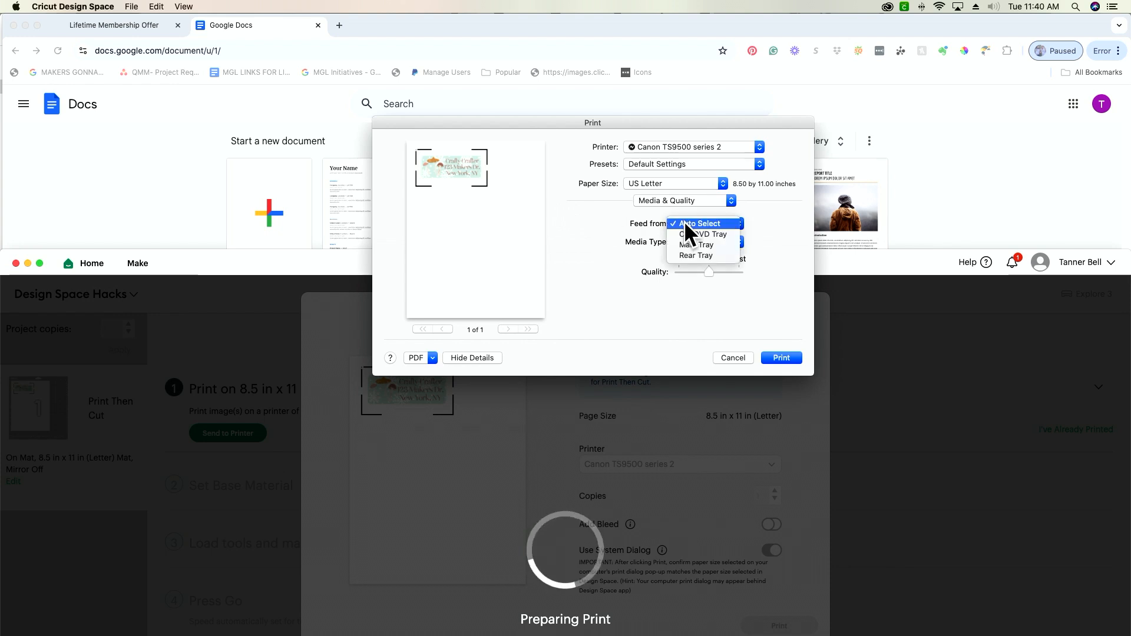
pyautogui.click(684, 255)
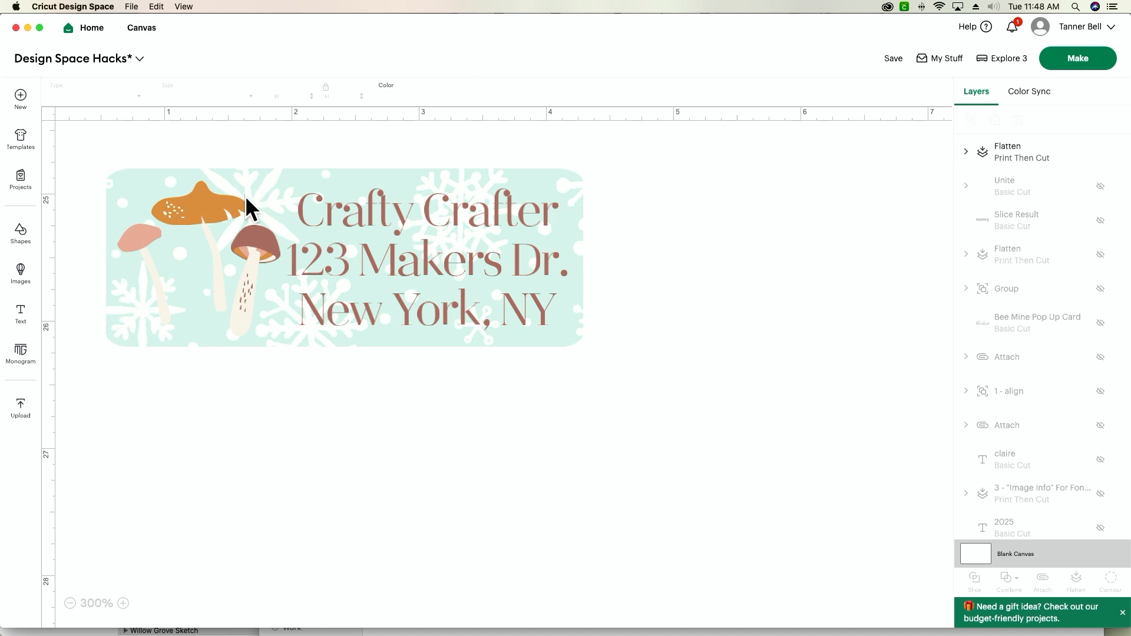
# Open a new Design Space window from the label project and start a blank project in it
pyautogui.click(131, 7)
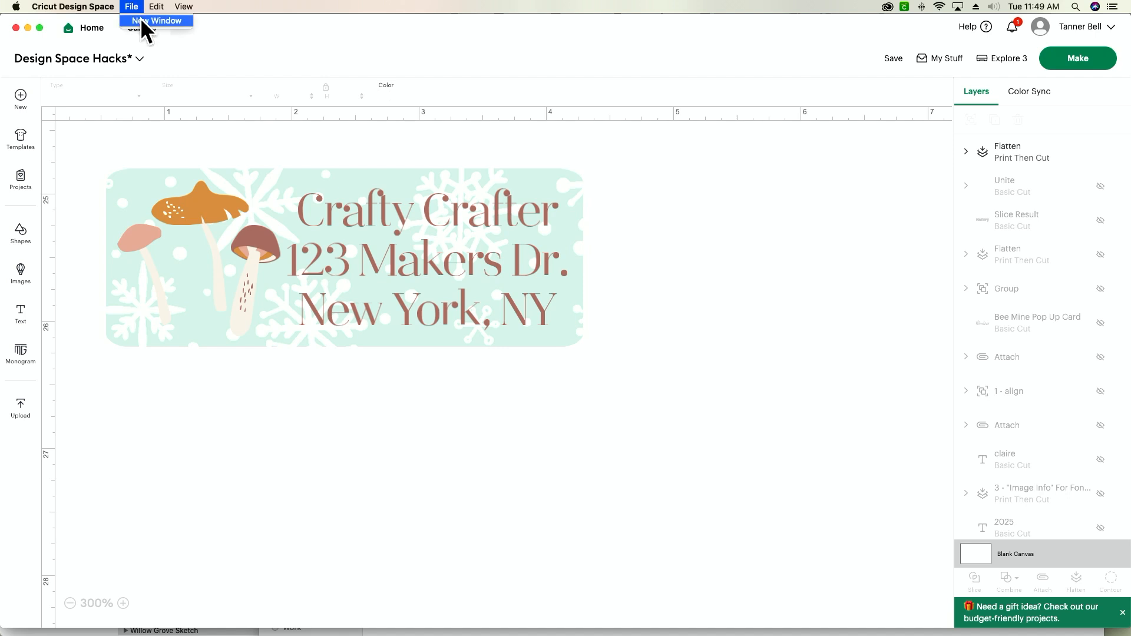
pyautogui.click(141, 21)
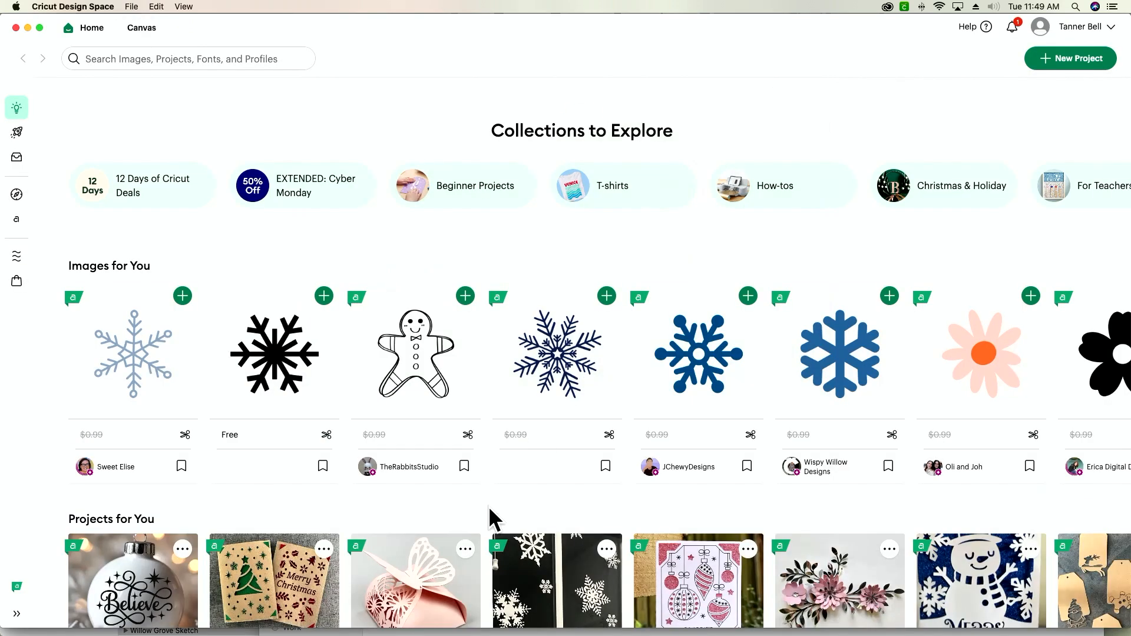
pyautogui.click(1081, 58)
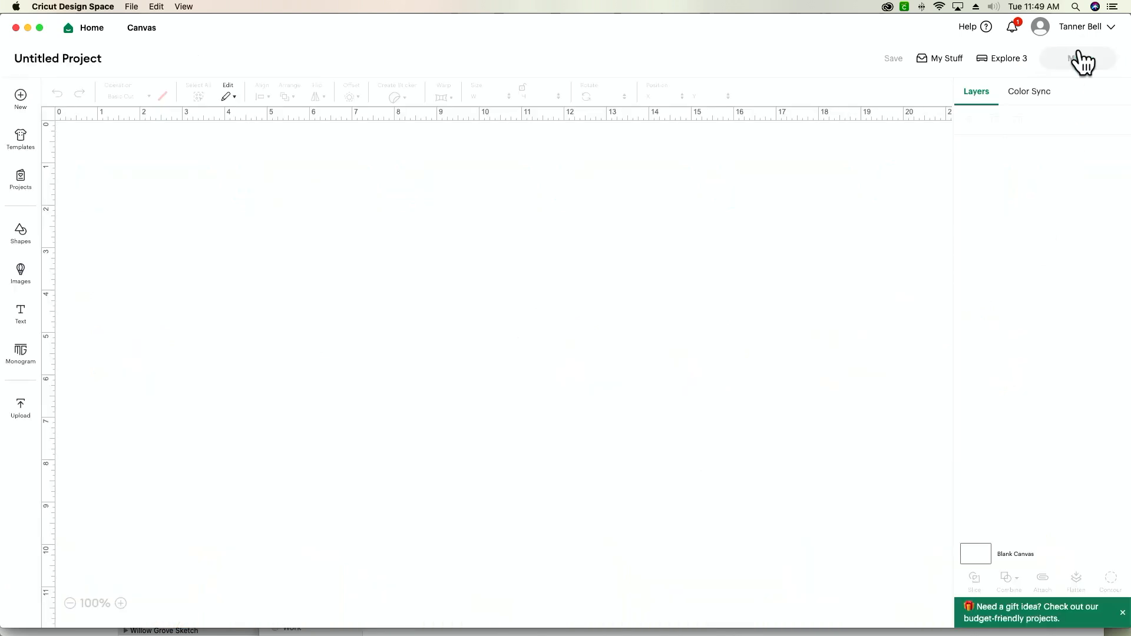
# Open one more Design Space window and create another blank project there
pyautogui.click(135, 7)
pyautogui.click(137, 20)
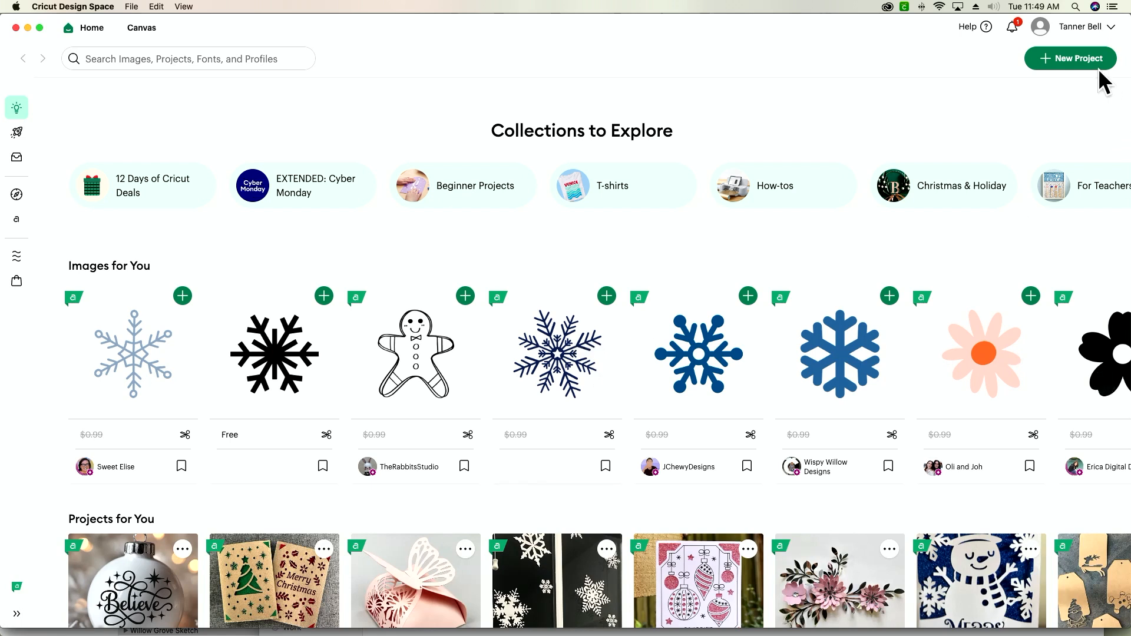
pyautogui.click(1083, 59)
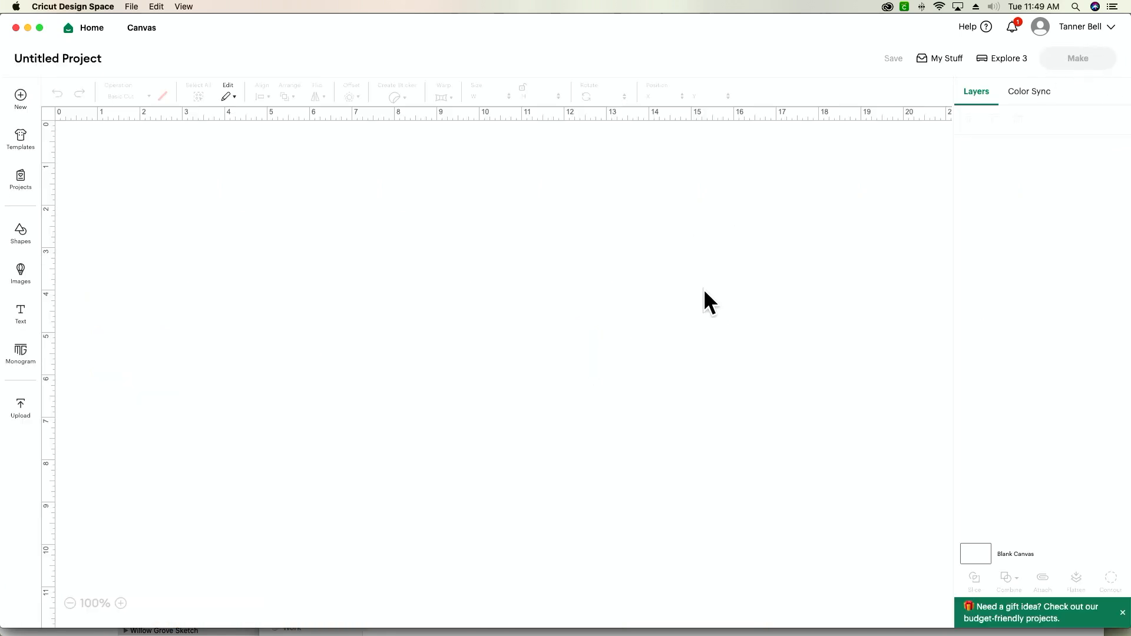